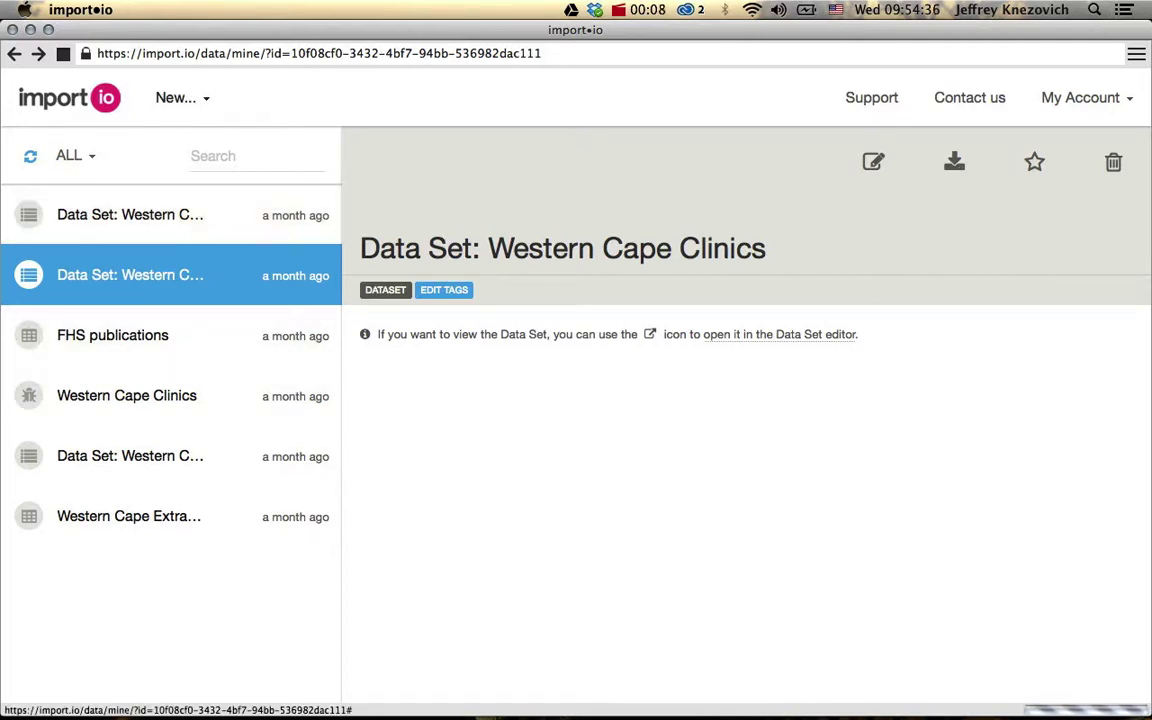
Step: Create a new crawler from the New... menu
{"action": "left_click", "coordinate": [180, 97]}
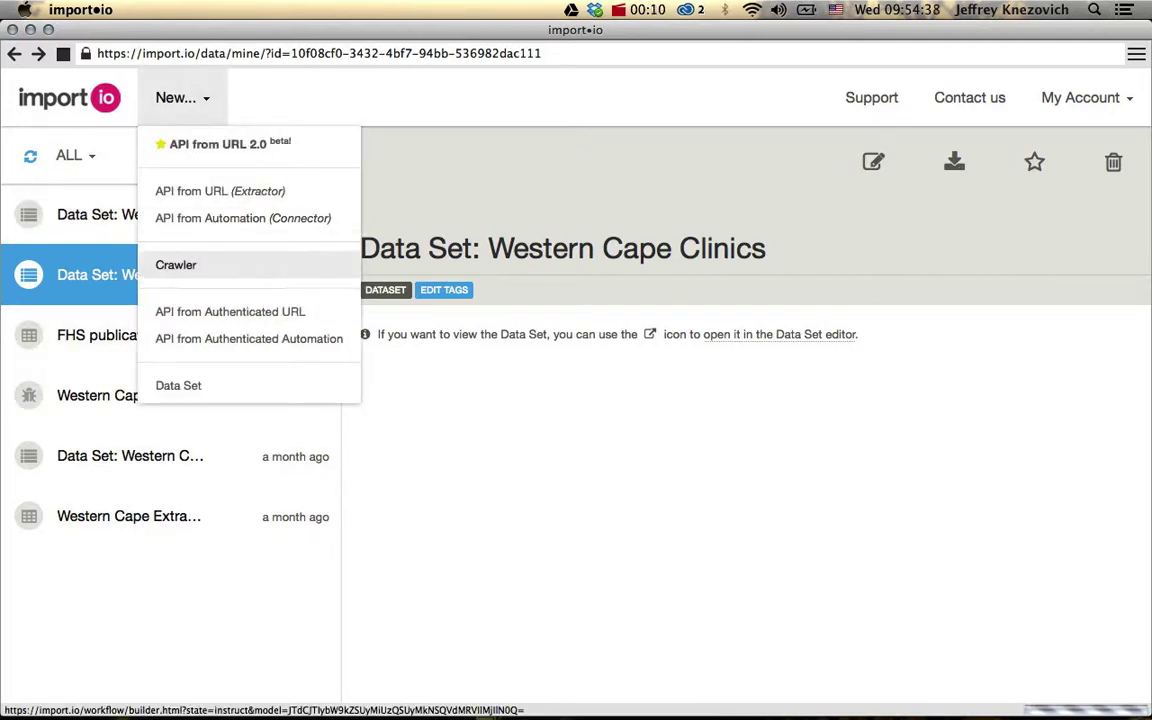
{"action": "left_click", "coordinate": [176, 265]}
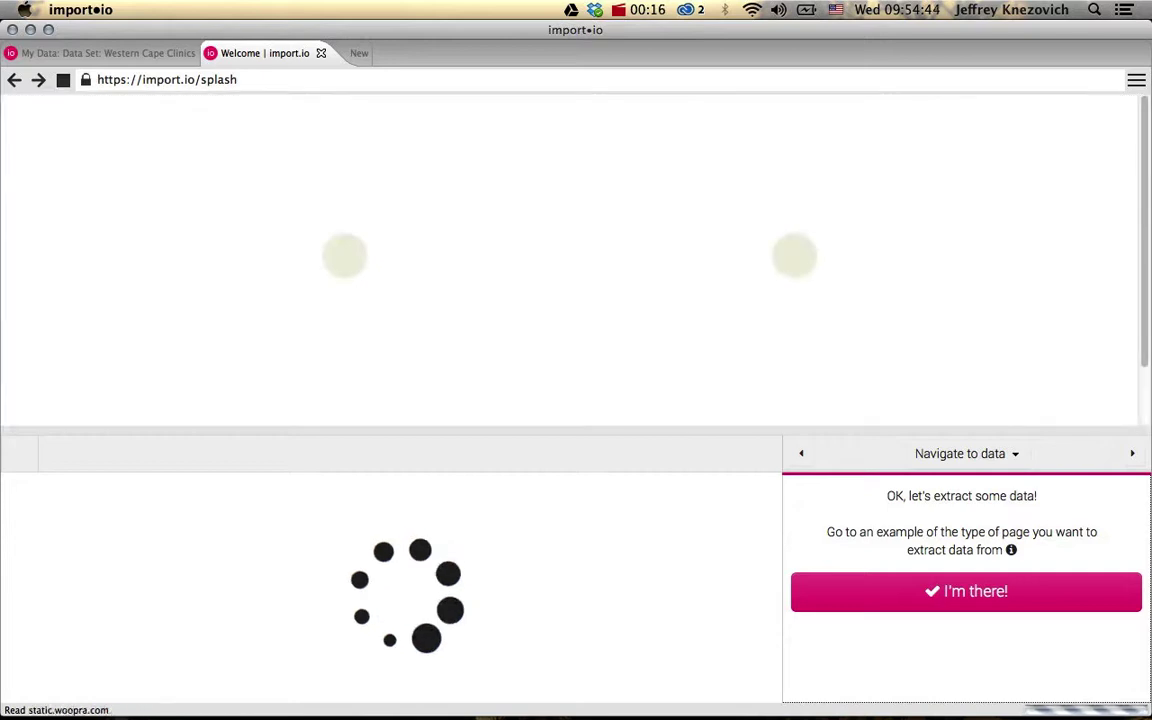
Step: Load the healthsites.org.za Aberdeen Hospital page as the example and scroll through its details
{"action": "key", "text": "super+l"}
{"action": "type", "text": "http://www.healthsites.org.za/clinics/cacadu-eastern-cape/aberdeen-hospital.html"}
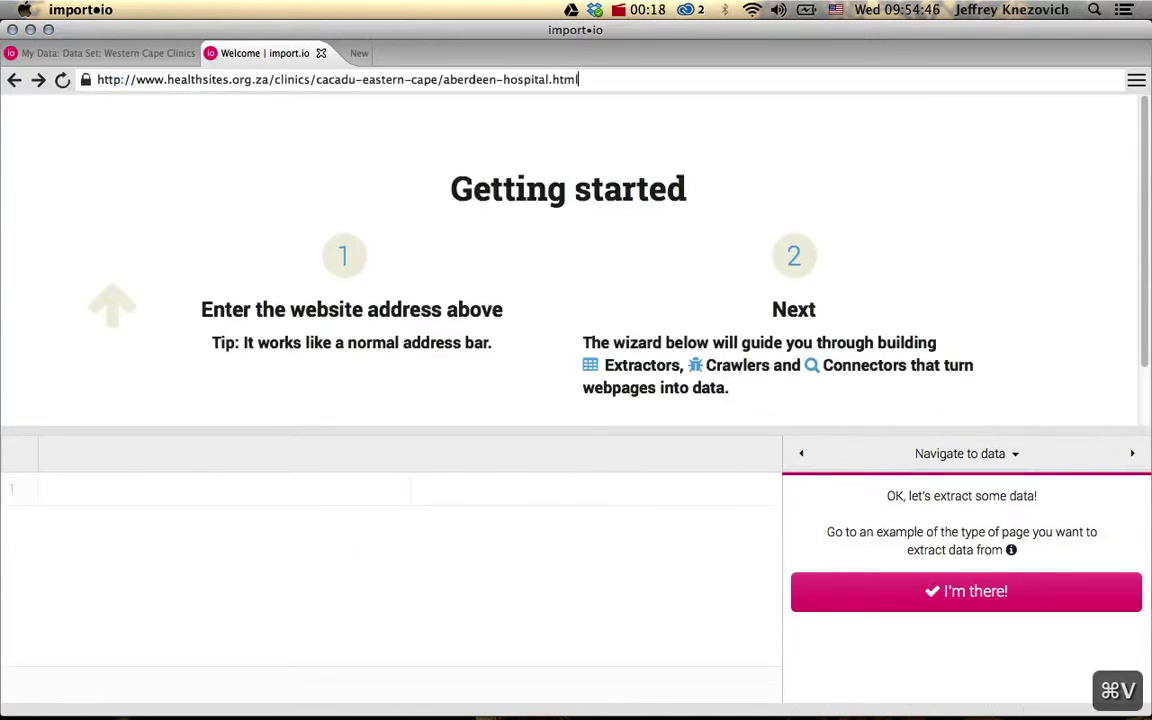
{"action": "key", "text": "Return"}
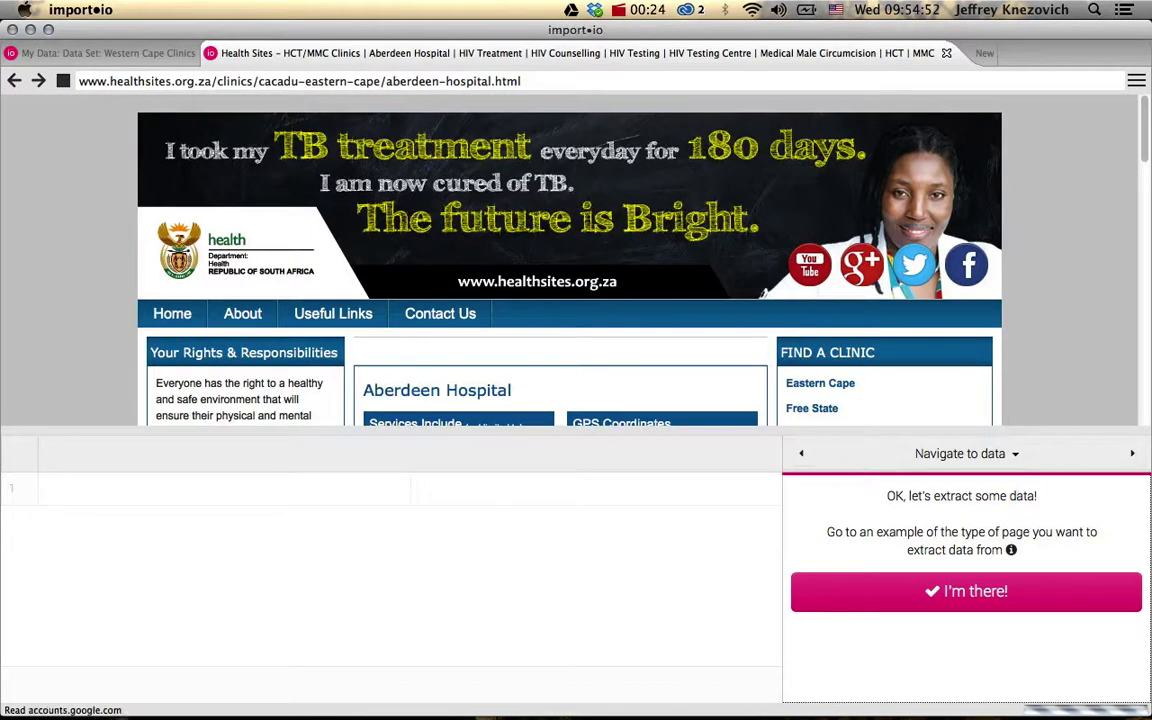
{"action": "scroll", "coordinate": [570, 260], "scroll_direction": "down", "scroll_amount": 2}
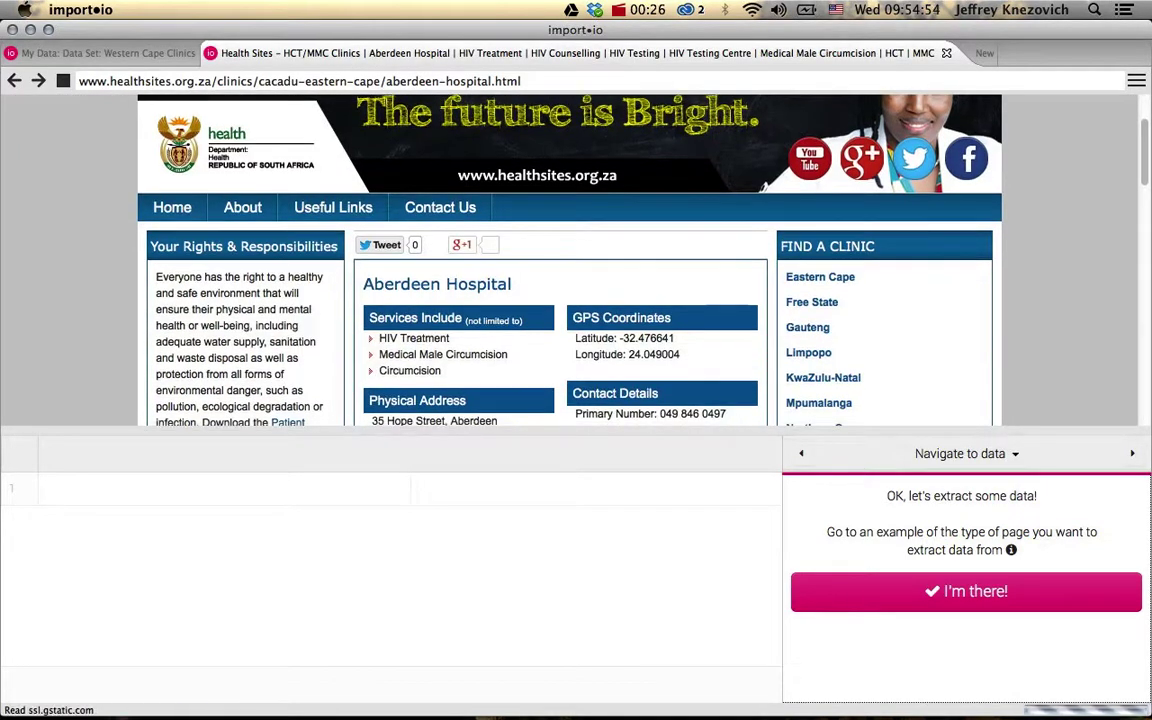
{"action": "scroll", "coordinate": [570, 260], "scroll_direction": "down", "scroll_amount": 3}
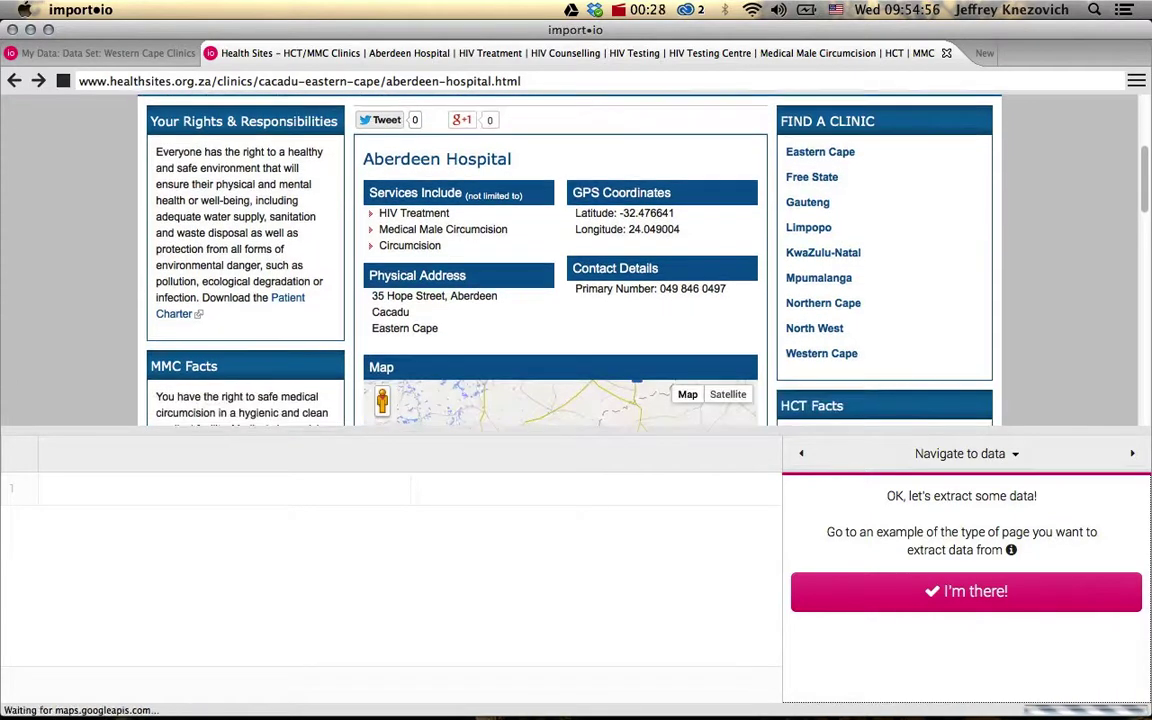
{"action": "scroll", "coordinate": [570, 260], "scroll_direction": "down", "scroll_amount": 3}
{"action": "scroll", "coordinate": [570, 260], "scroll_direction": "up", "scroll_amount": 6}
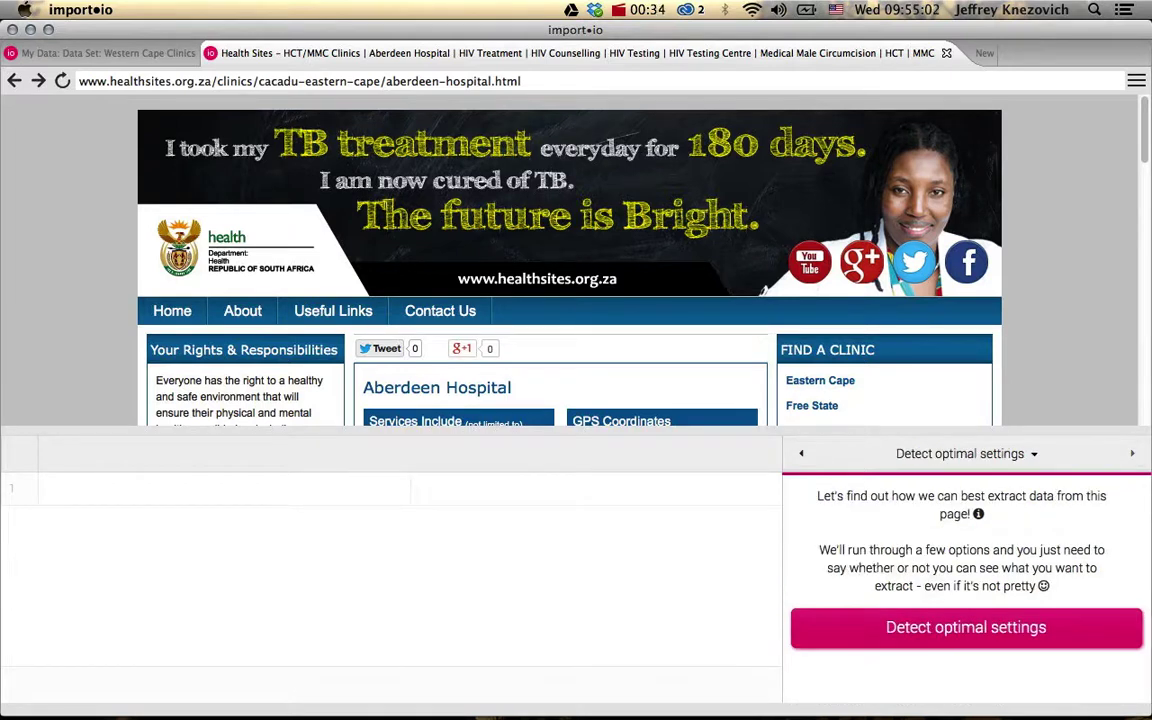
Step: Detect optimal settings, confirm the data is still visible, and choose a single row per page
{"action": "left_click", "coordinate": [946, 625]}
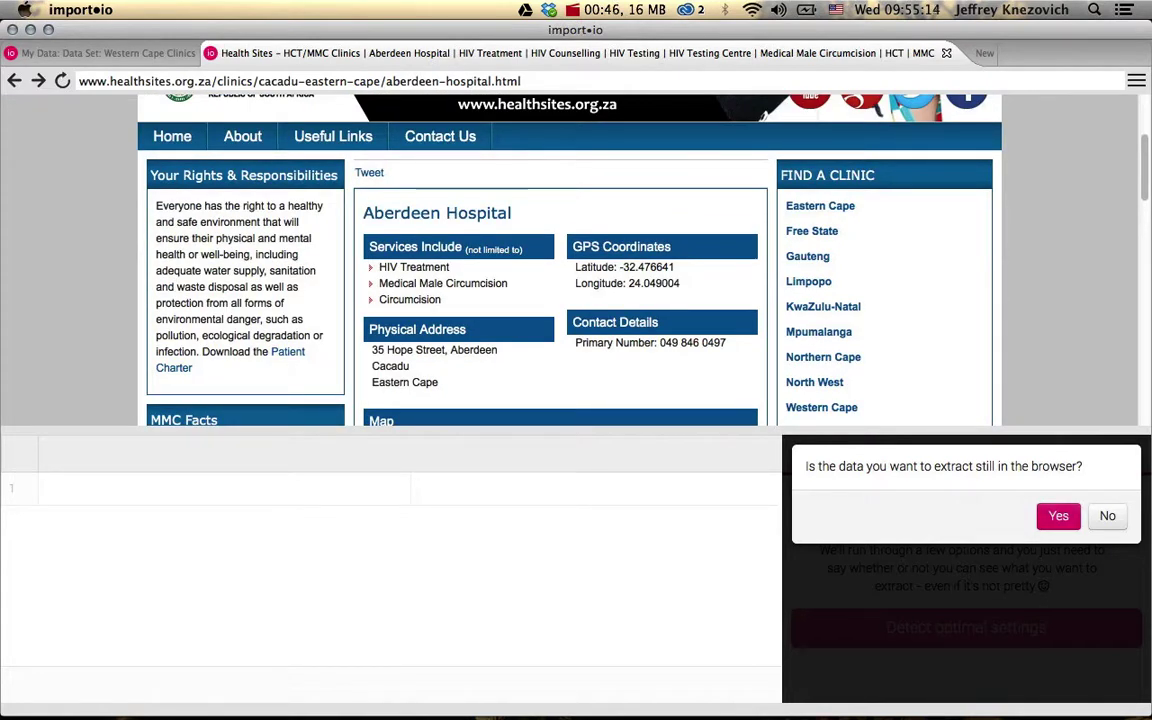
{"action": "key", "text": "Return"}
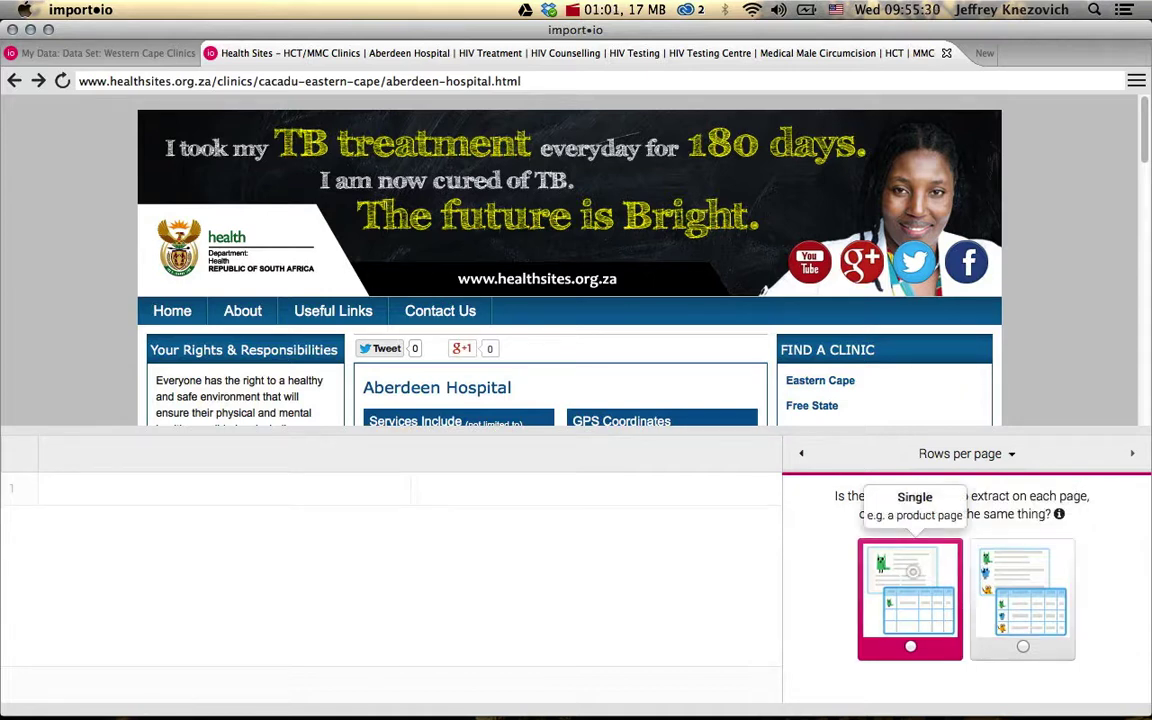
{"action": "left_click", "coordinate": [910, 600]}
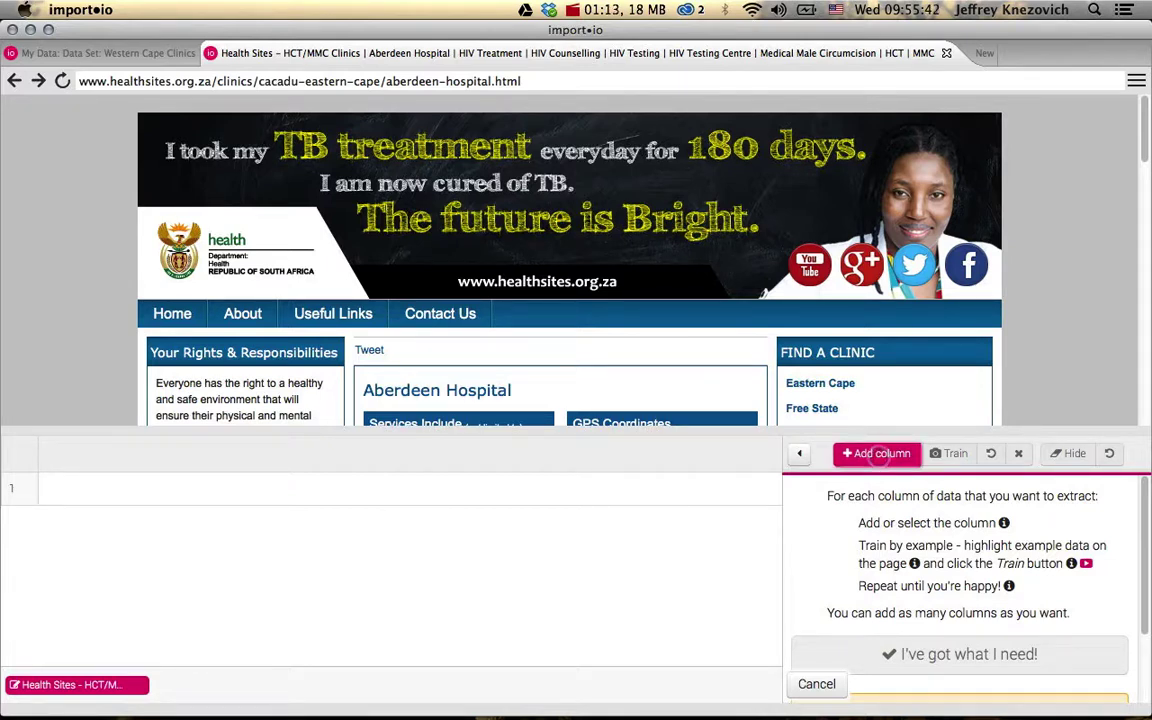
Step: Add a Text column clinic_name and train it on the 'Aberdeen Hospital' heading
{"action": "left_click", "coordinate": [876, 453]}
{"action": "type", "text": "cli"}
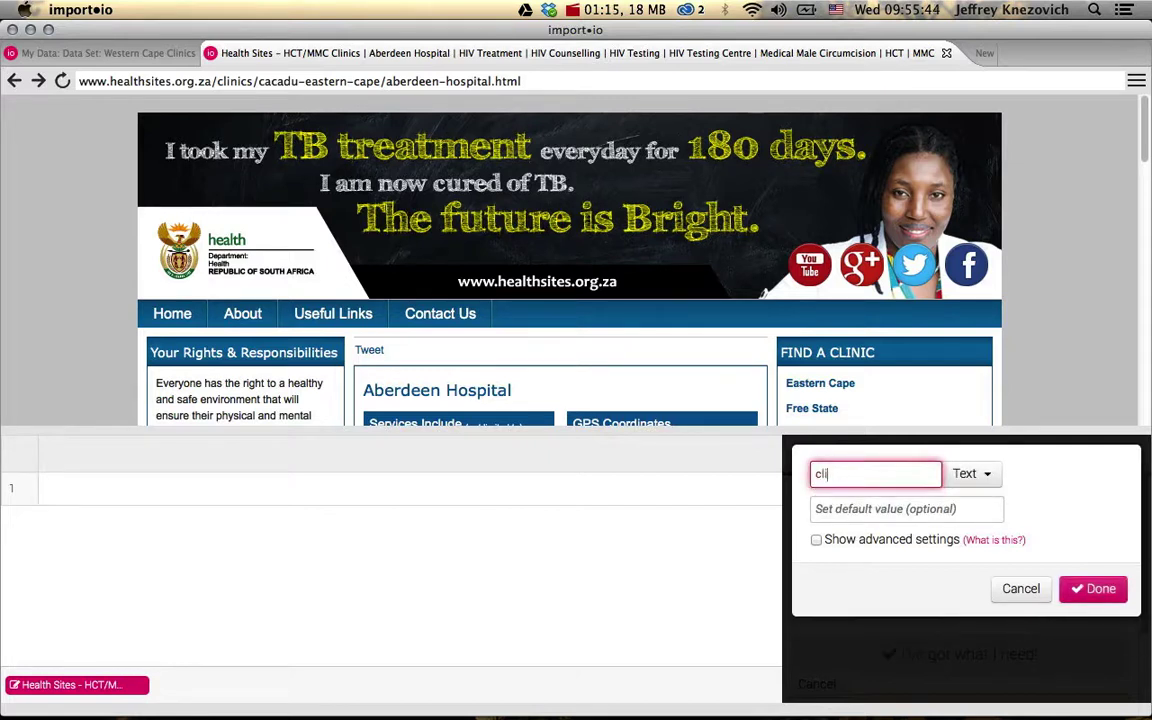
{"action": "type", "text": "nic_name"}
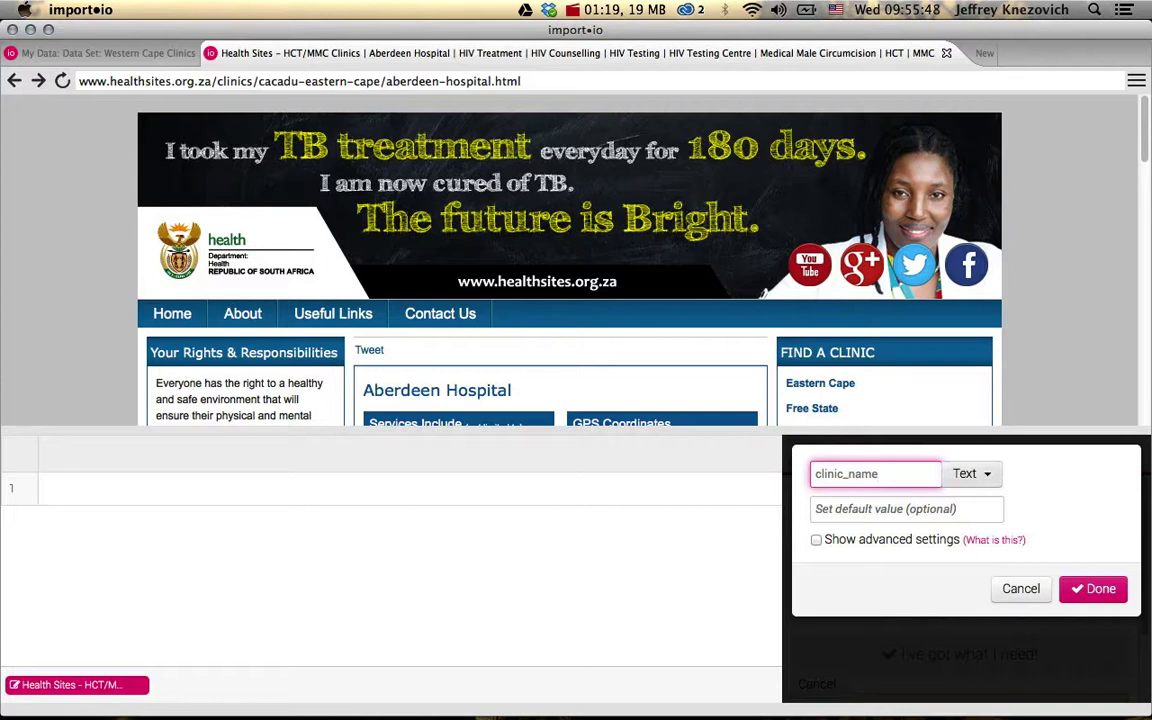
{"action": "left_click", "coordinate": [963, 473]}
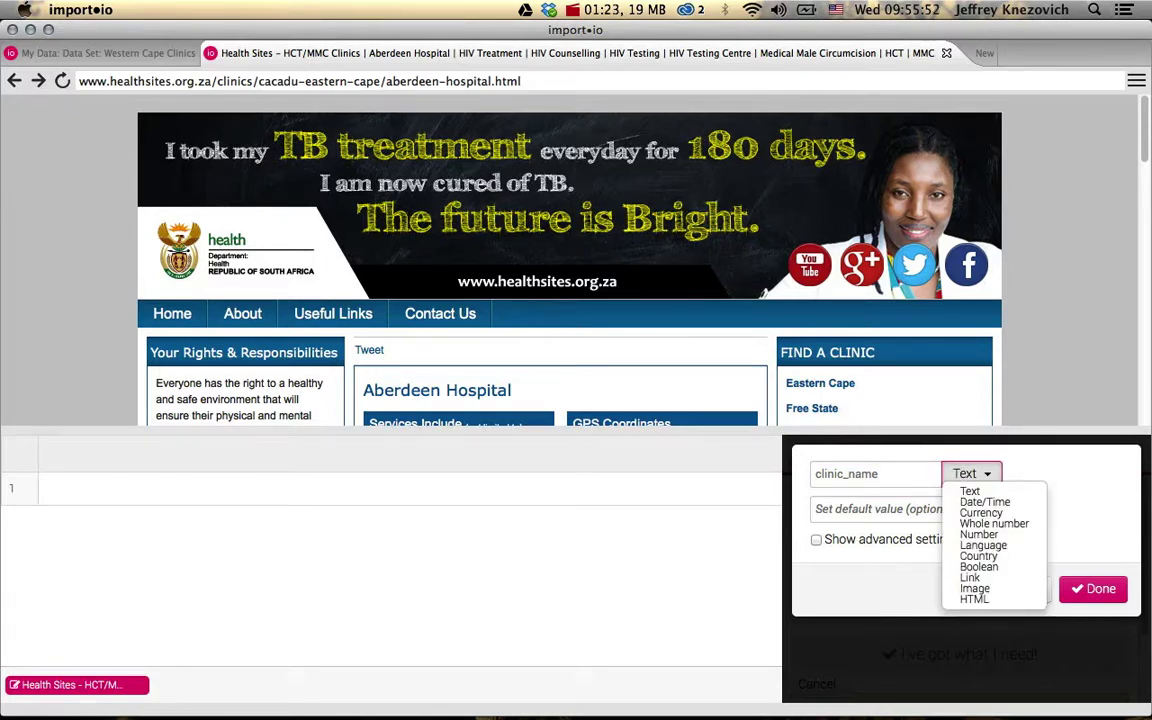
{"action": "key", "text": "Escape"}
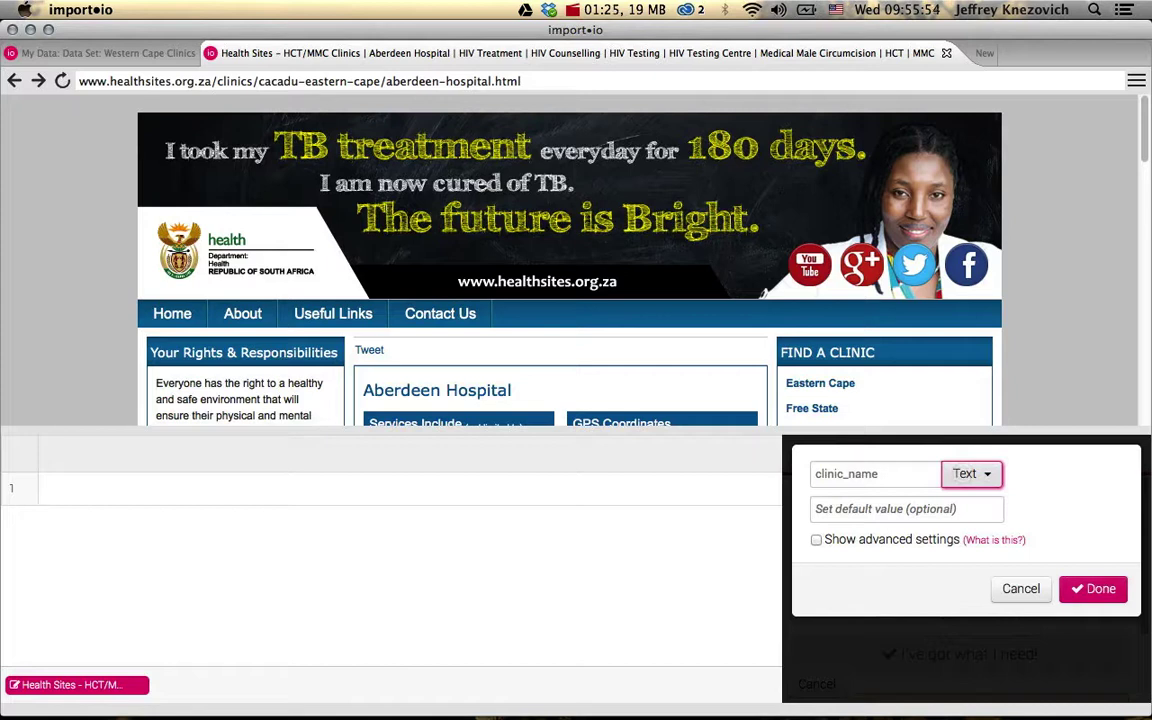
{"action": "key", "text": "Return"}
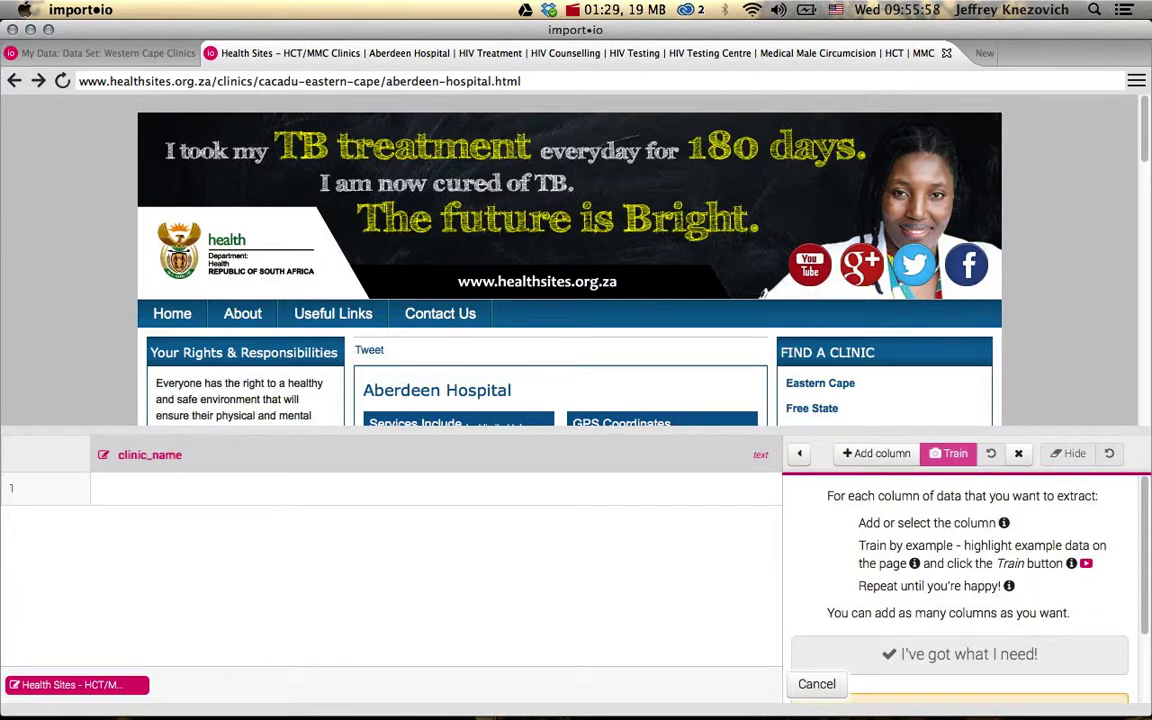
{"action": "left_click_drag", "start_coordinate": [364, 390], "coordinate": [512, 391]}
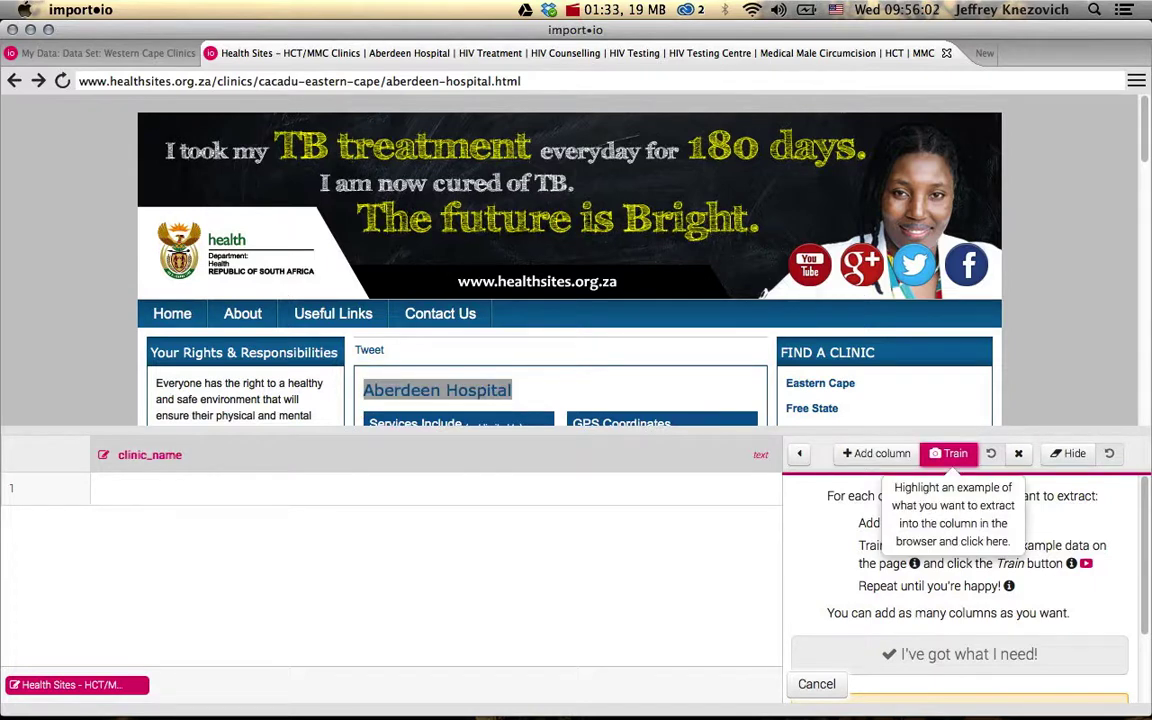
{"action": "left_click", "coordinate": [950, 454]}
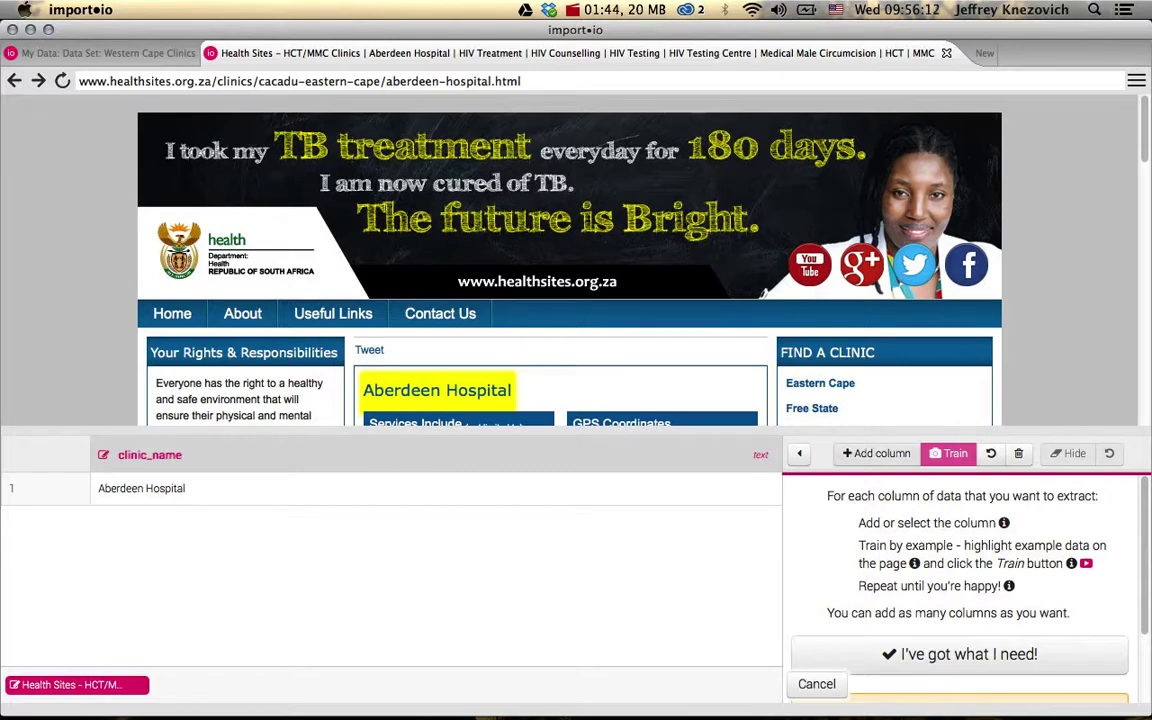
Step: Add a Number column latitude and train it on the value -32.476641
{"action": "left_click", "coordinate": [876, 453]}
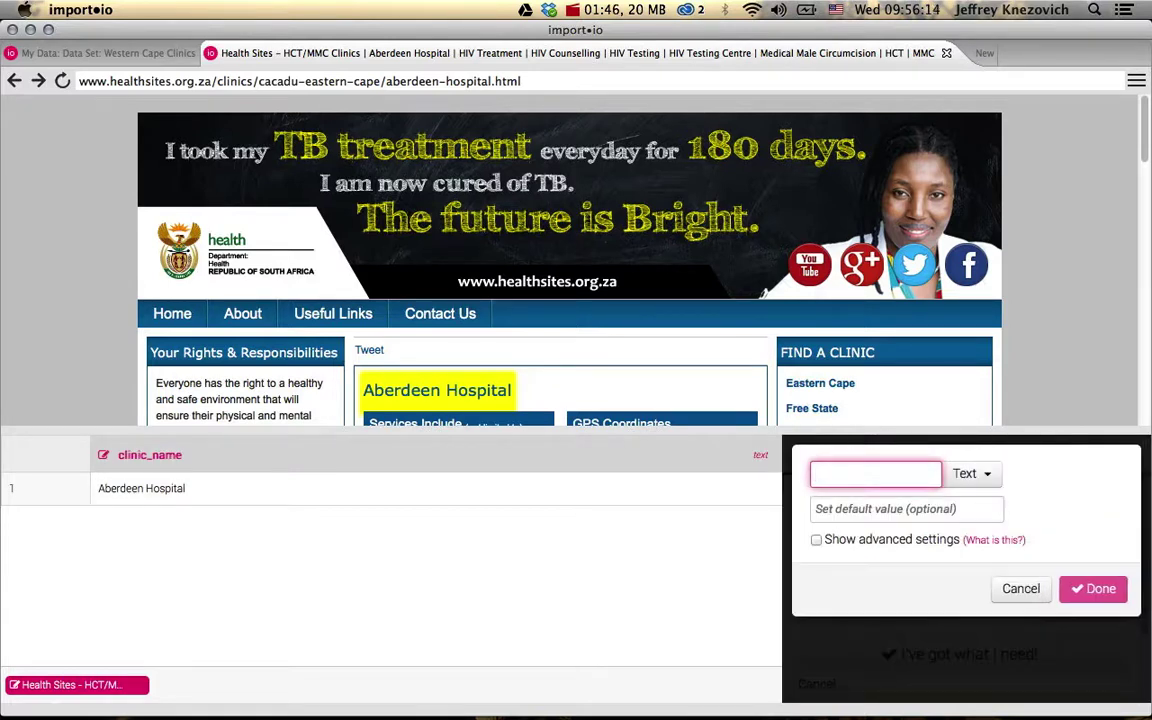
{"action": "type", "text": "latit"}
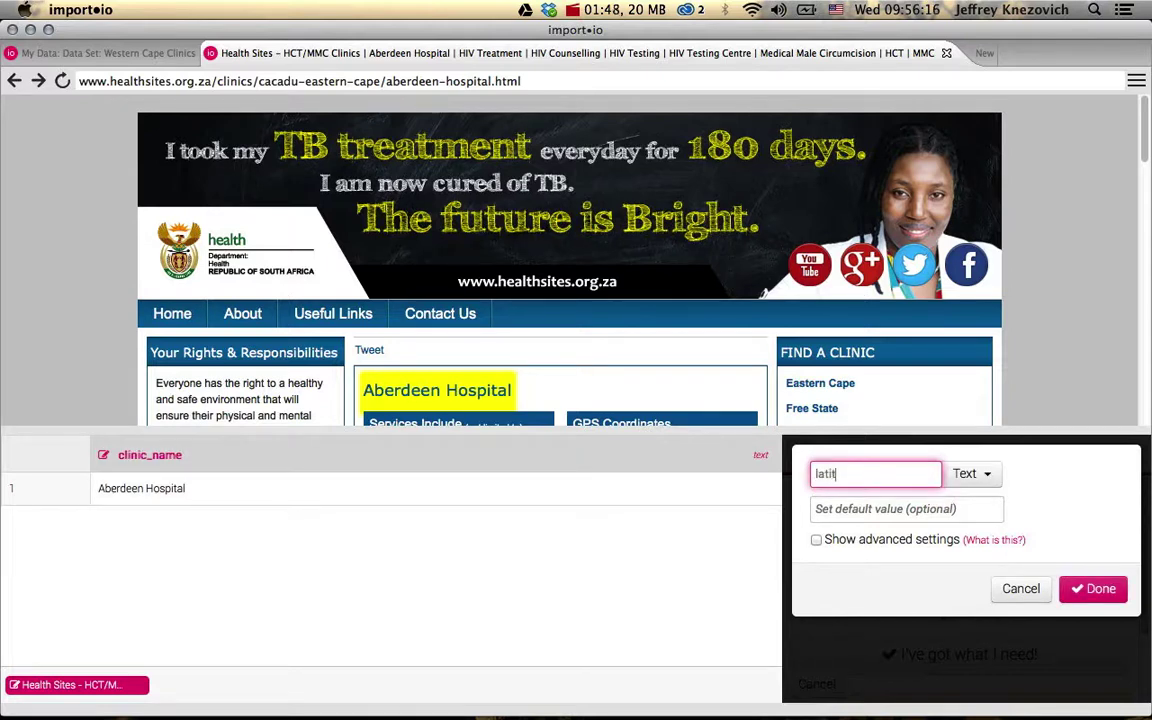
{"action": "type", "text": "ude"}
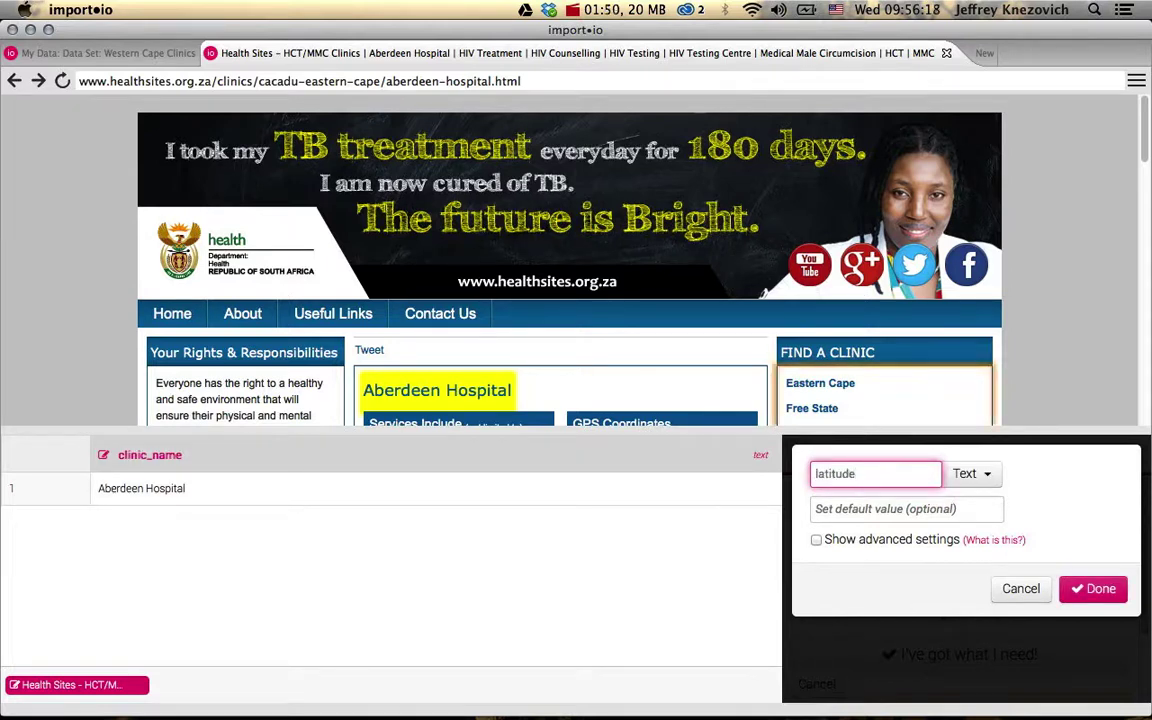
{"action": "left_click", "coordinate": [966, 474]}
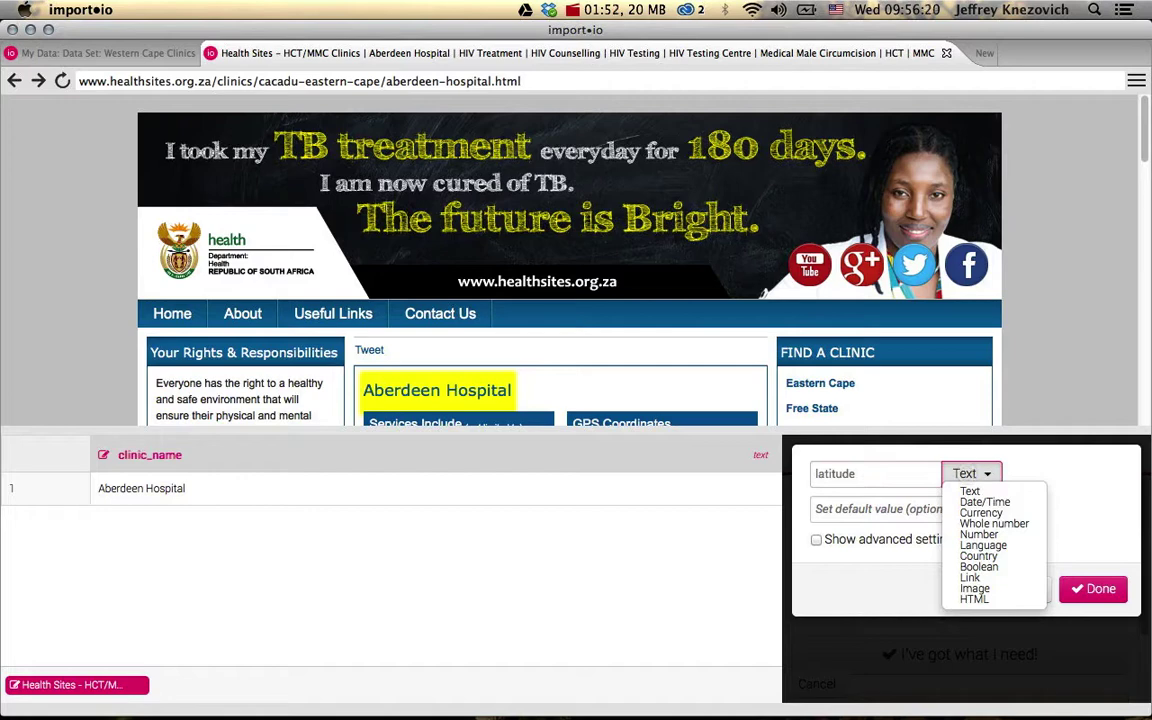
{"action": "left_click", "coordinate": [978, 534]}
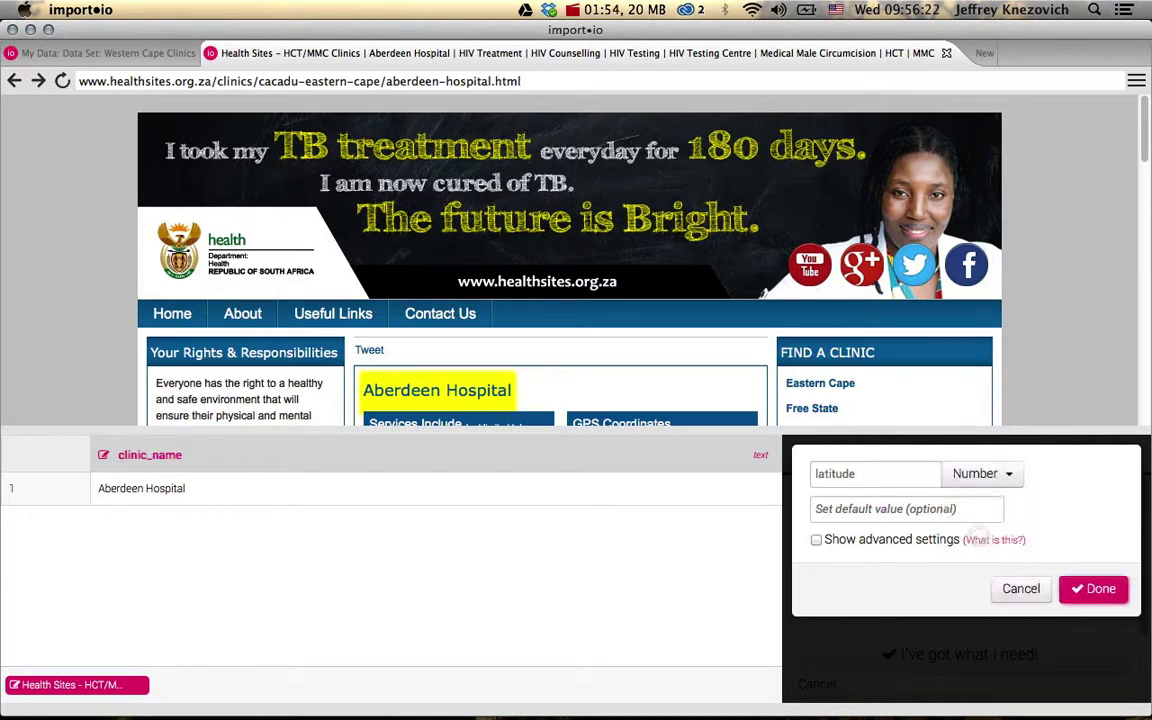
{"action": "left_click", "coordinate": [1093, 589]}
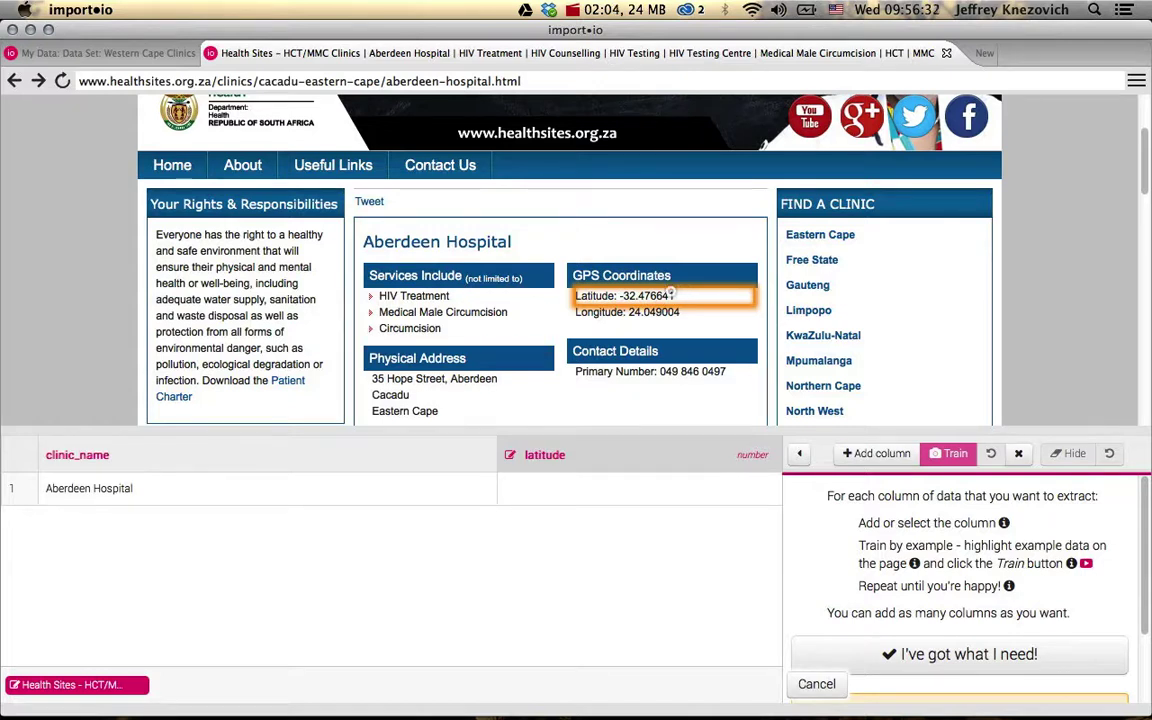
{"action": "left_click_drag", "start_coordinate": [676, 296], "coordinate": [618, 296]}
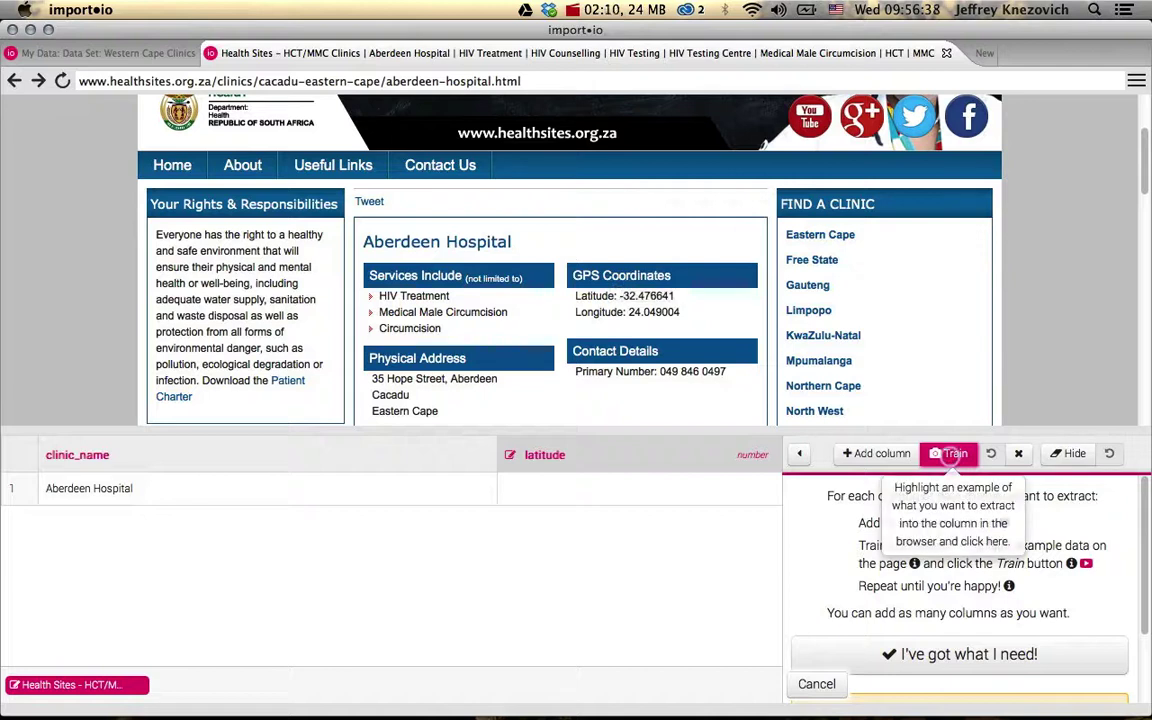
{"action": "left_click", "coordinate": [955, 453]}
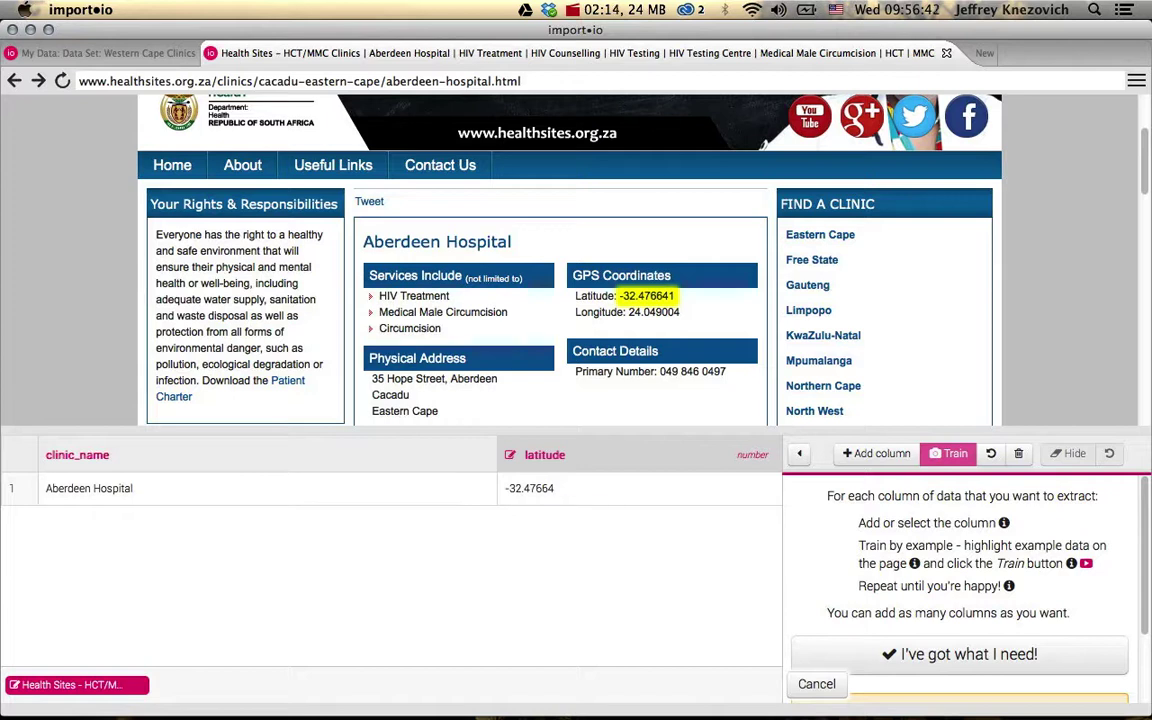
Step: Add a Number column longitude and train it on the value 24.049004
{"action": "left_click", "coordinate": [876, 453]}
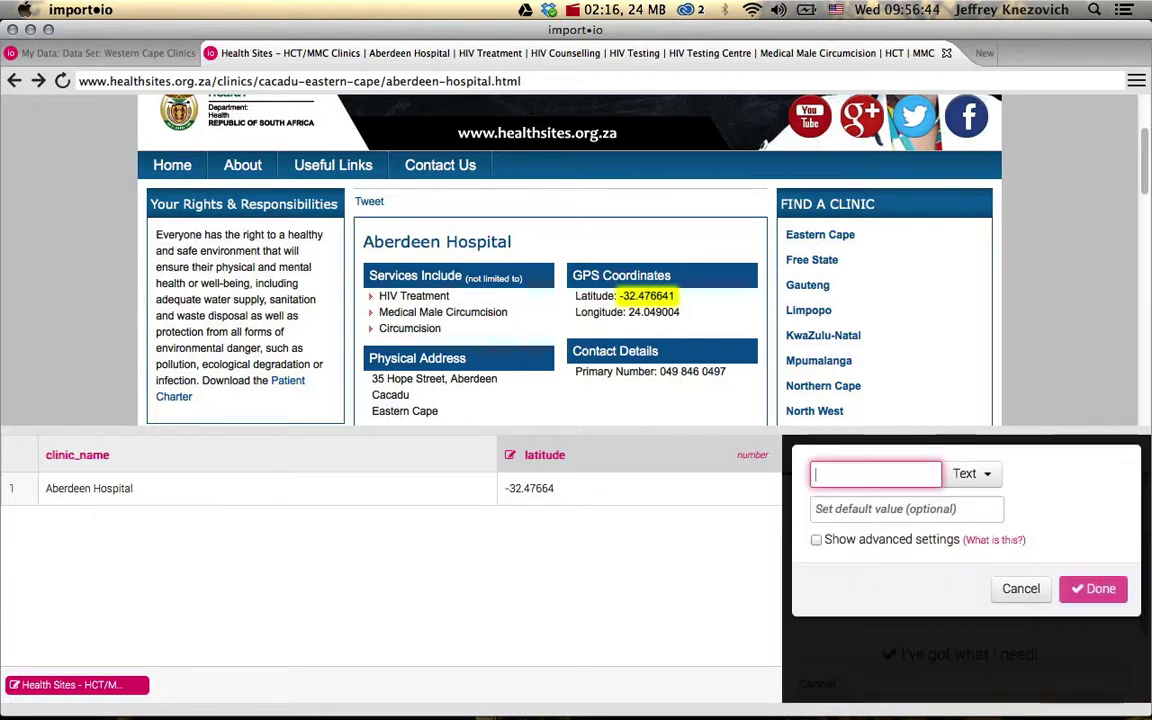
{"action": "type", "text": "lon"}
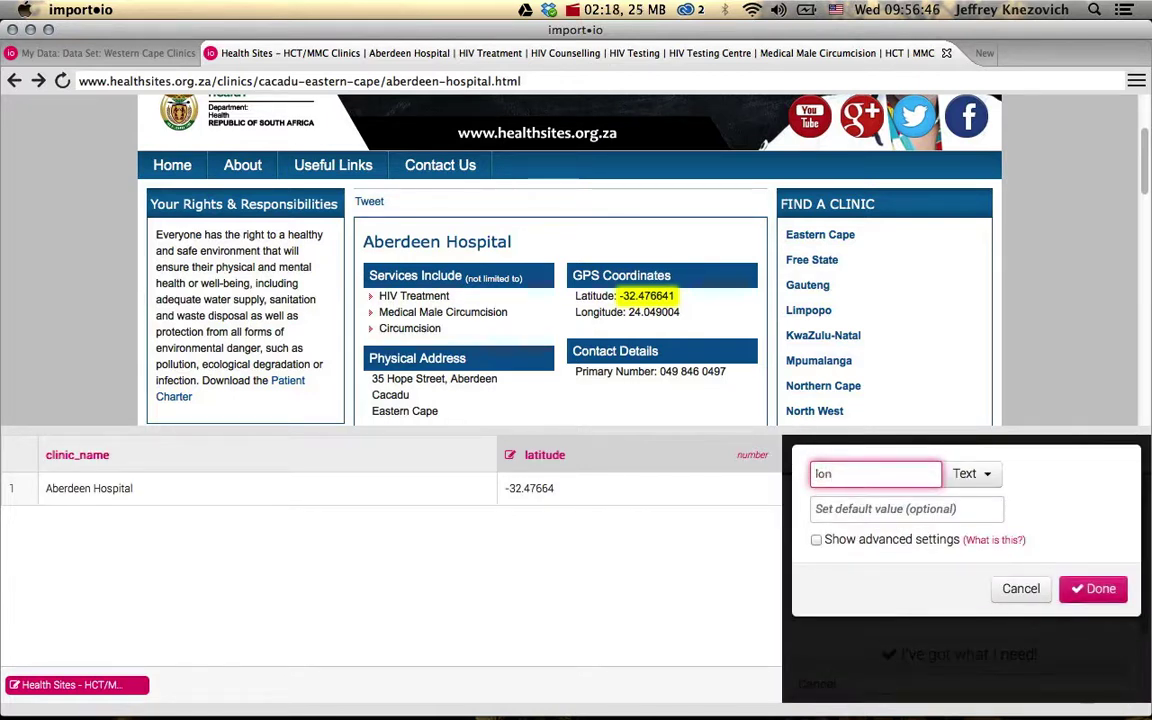
{"action": "type", "text": "gitude"}
{"action": "left_click", "coordinate": [971, 473]}
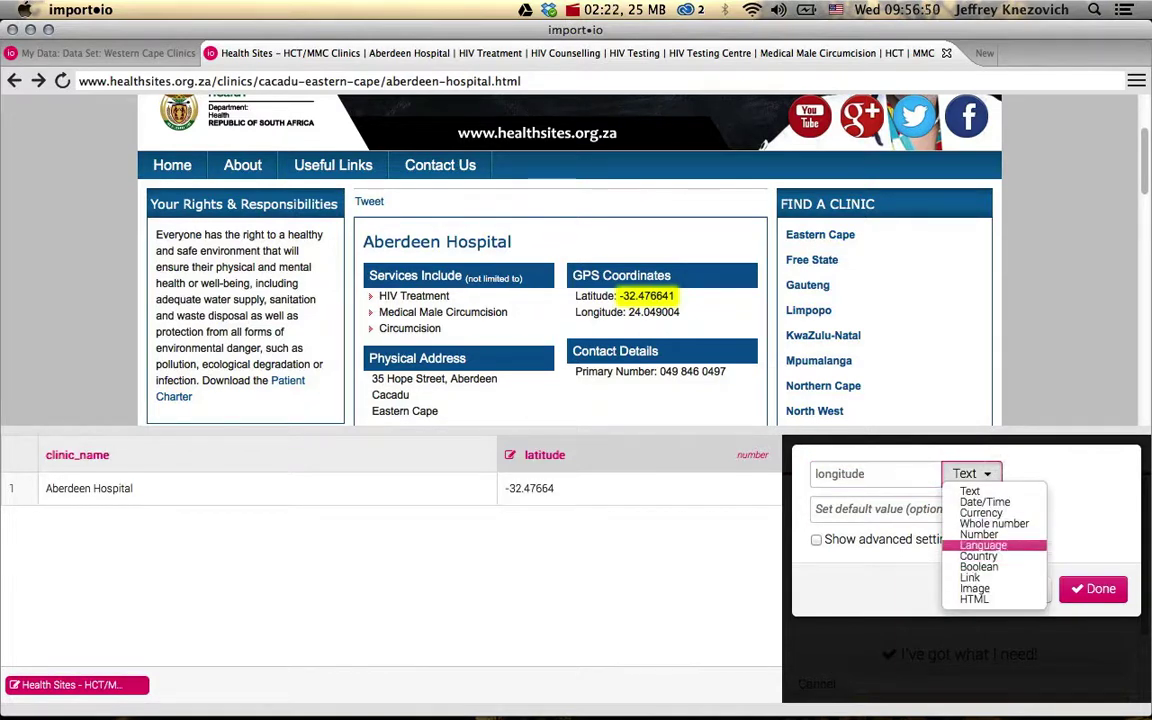
{"action": "left_click", "coordinate": [979, 534]}
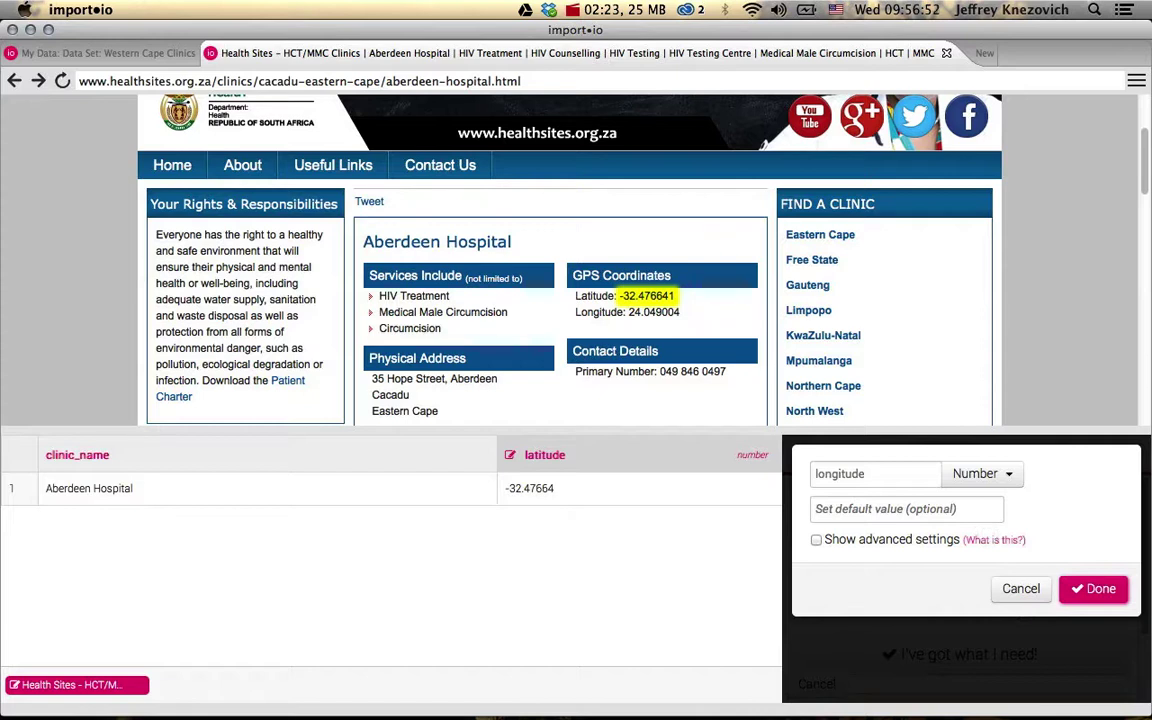
{"action": "left_click", "coordinate": [1090, 588]}
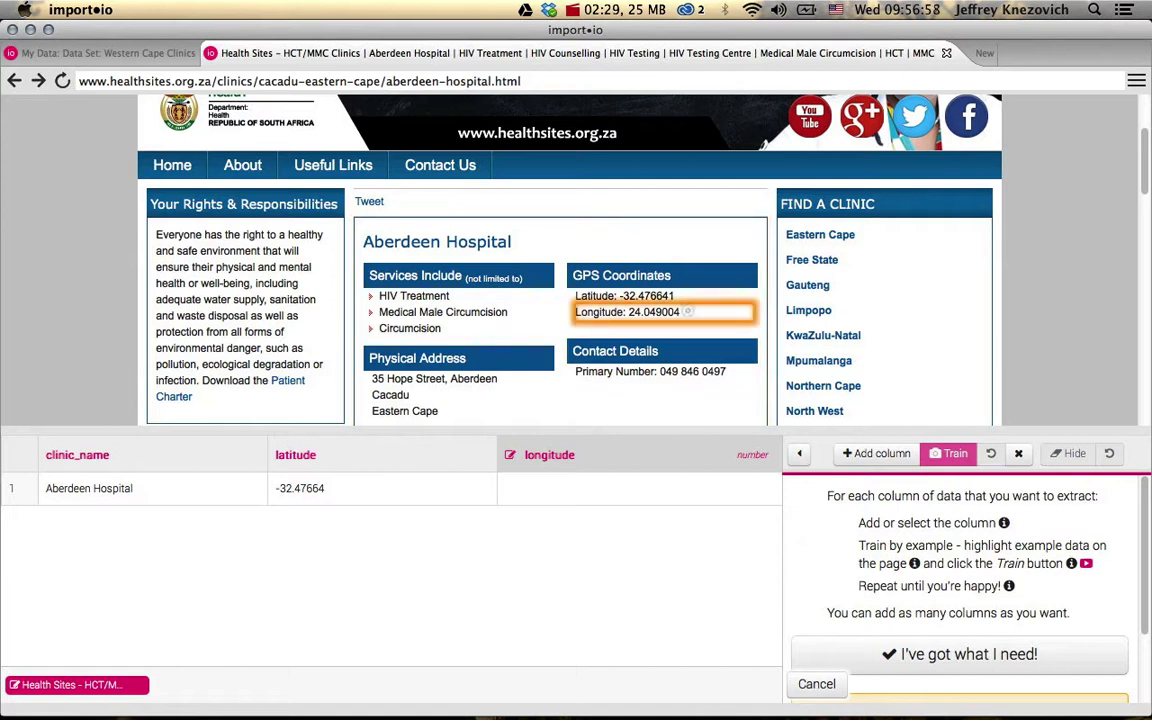
{"action": "left_click_drag", "start_coordinate": [686, 312], "coordinate": [628, 312]}
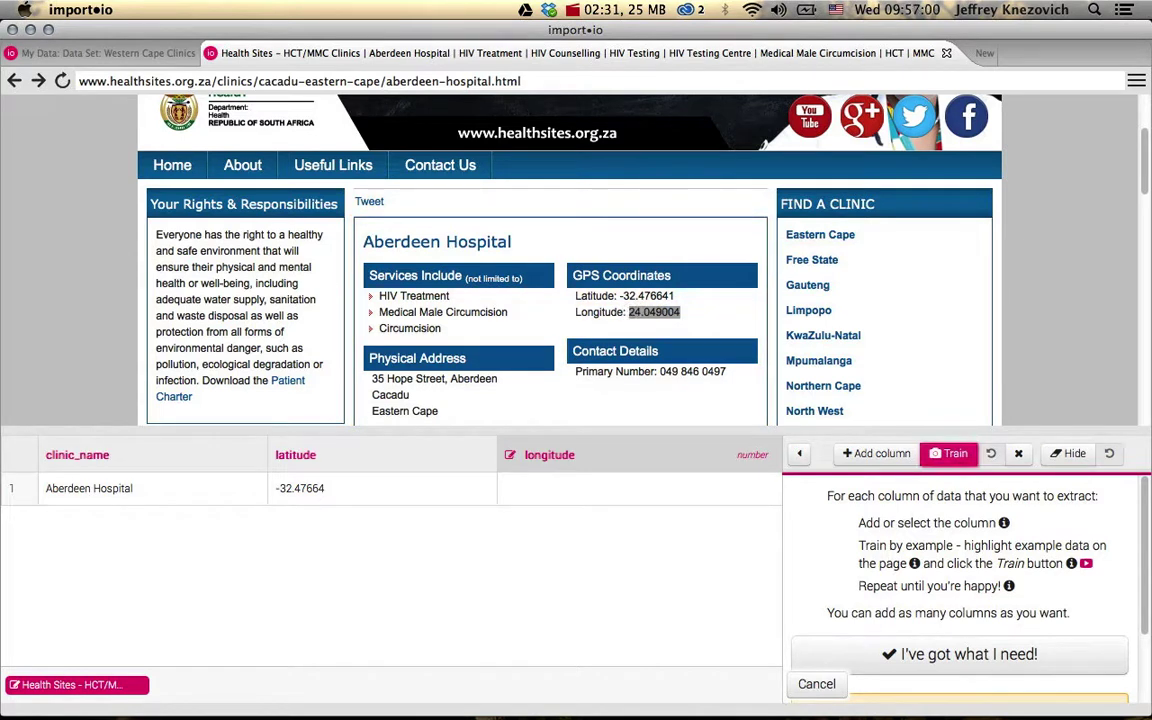
{"action": "left_click", "coordinate": [950, 453]}
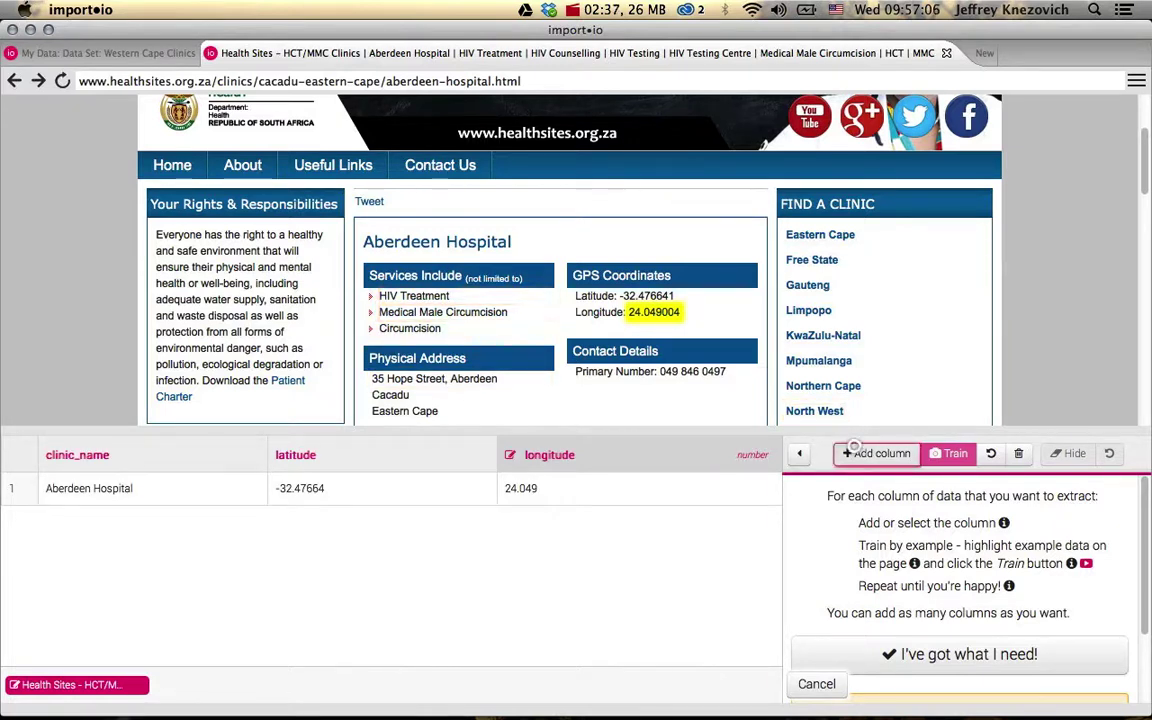
Step: Add a services column trained on HIV Treatment, Medical Male Circumcision and Circumcision
{"action": "left_click", "coordinate": [876, 453]}
{"action": "type", "text": "services"}
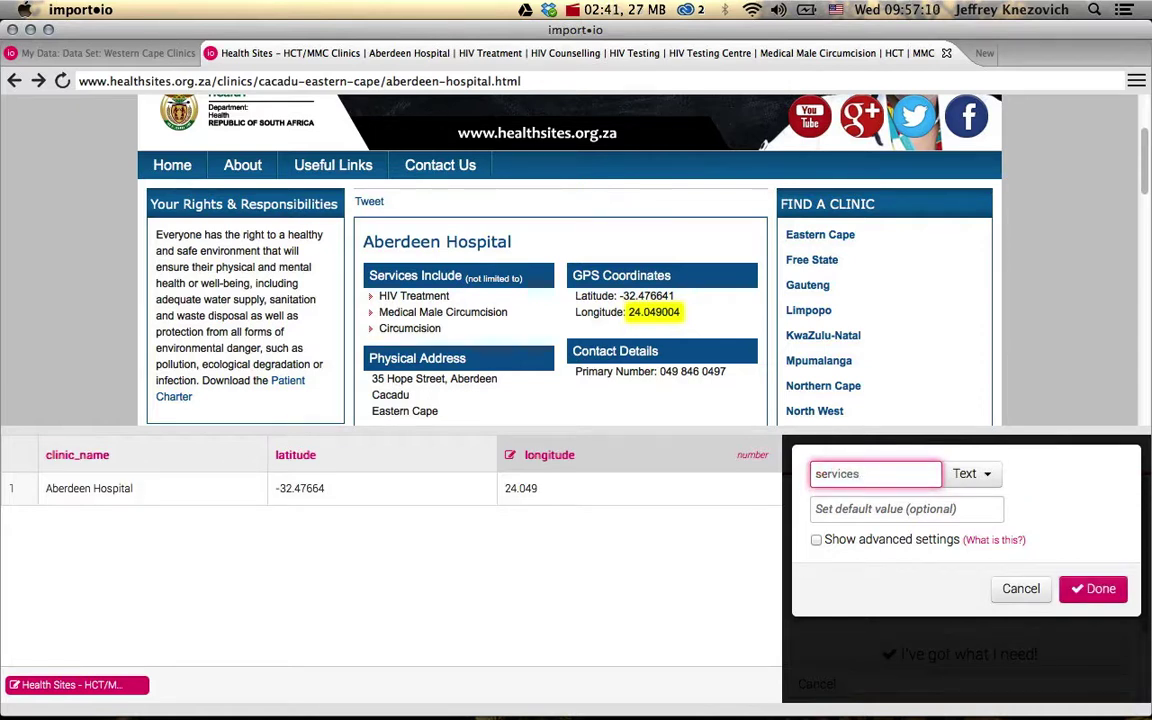
{"action": "key", "text": "Return"}
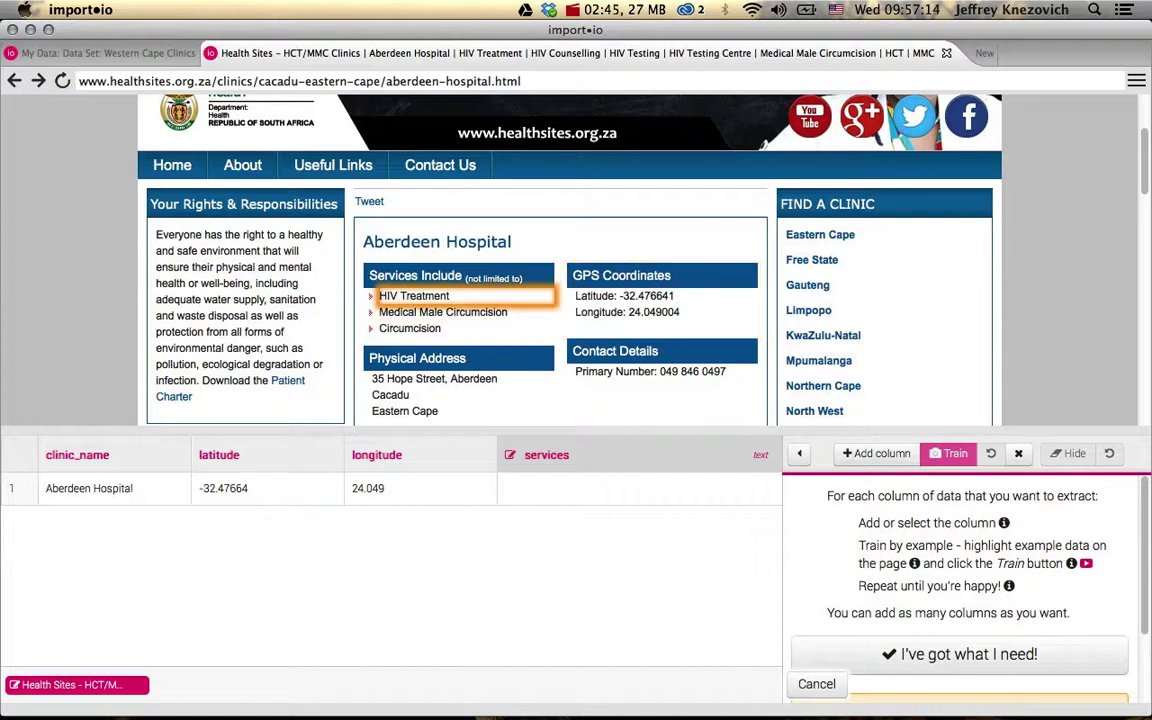
{"action": "left_click", "coordinate": [448, 295]}
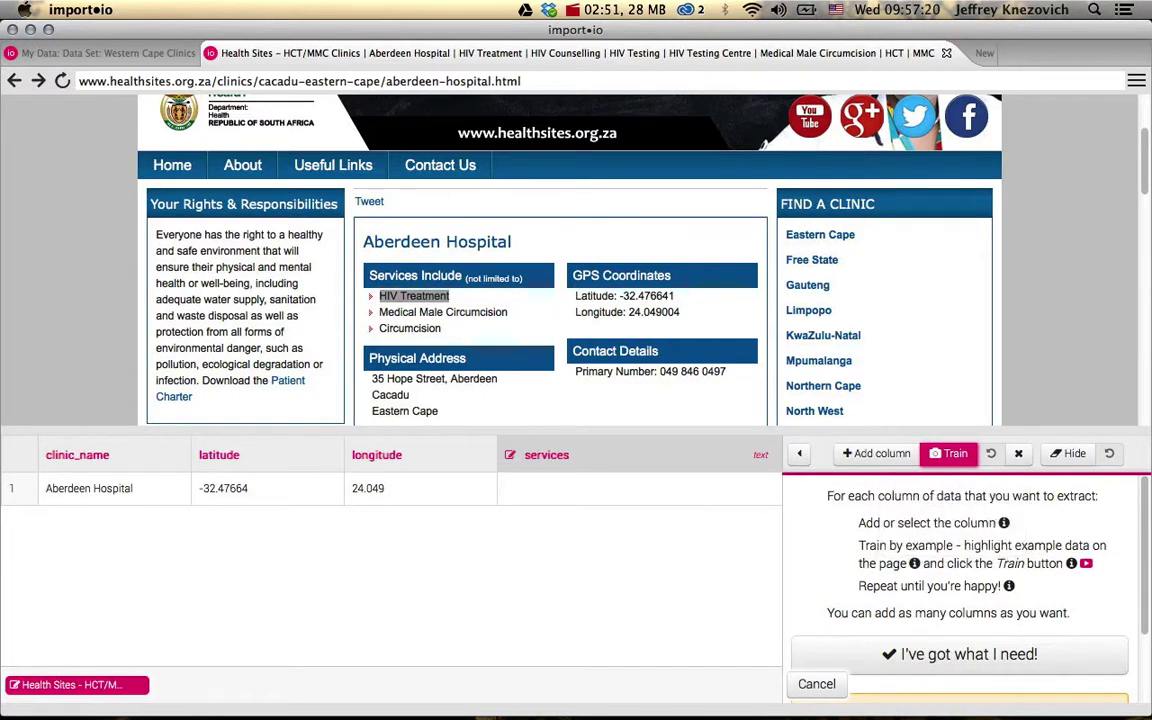
{"action": "left_click", "coordinate": [950, 453]}
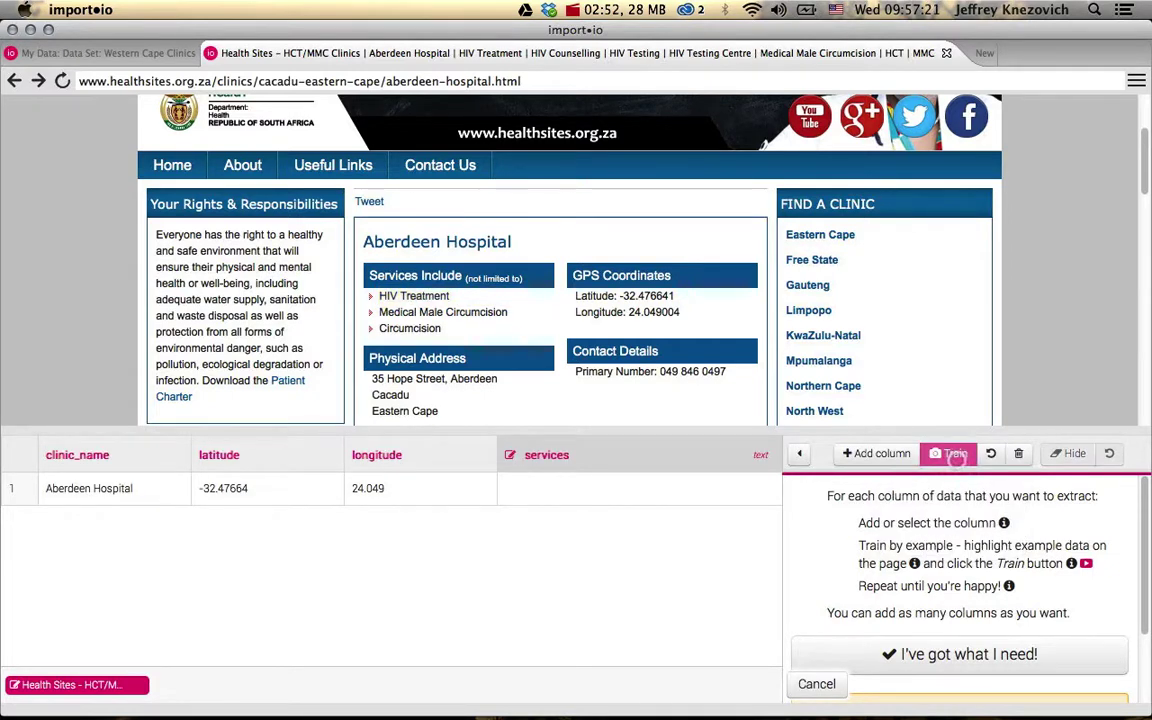
{"action": "left_click", "coordinate": [443, 312]}
{"action": "left_click", "coordinate": [950, 453]}
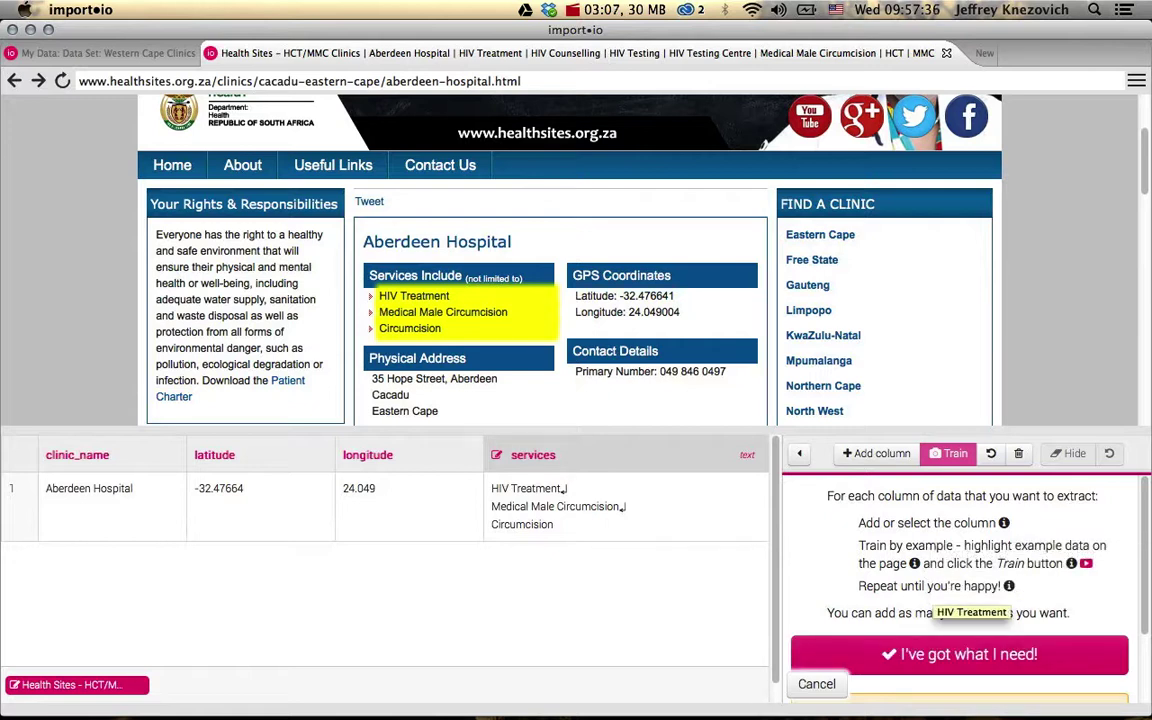
Step: Accept the first page's data and add Aberdeen Mobile 1 from the Eastern Cape listing as a second example
{"action": "left_click", "coordinate": [950, 652]}
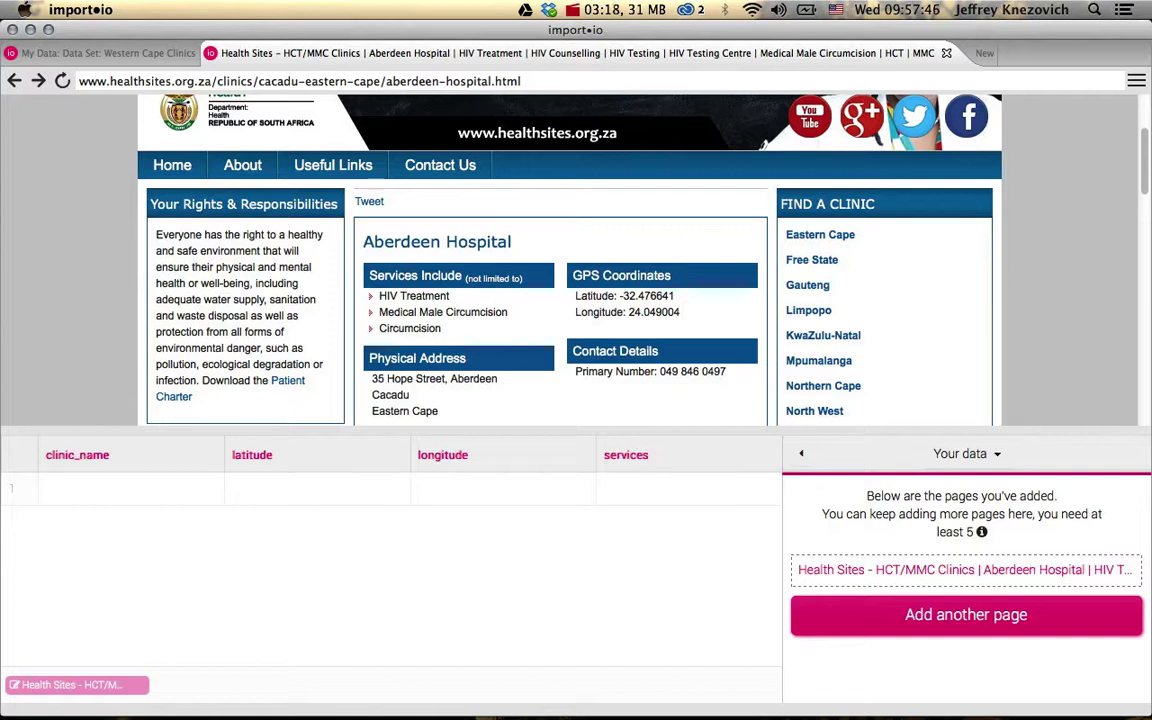
{"action": "left_click", "coordinate": [942, 614]}
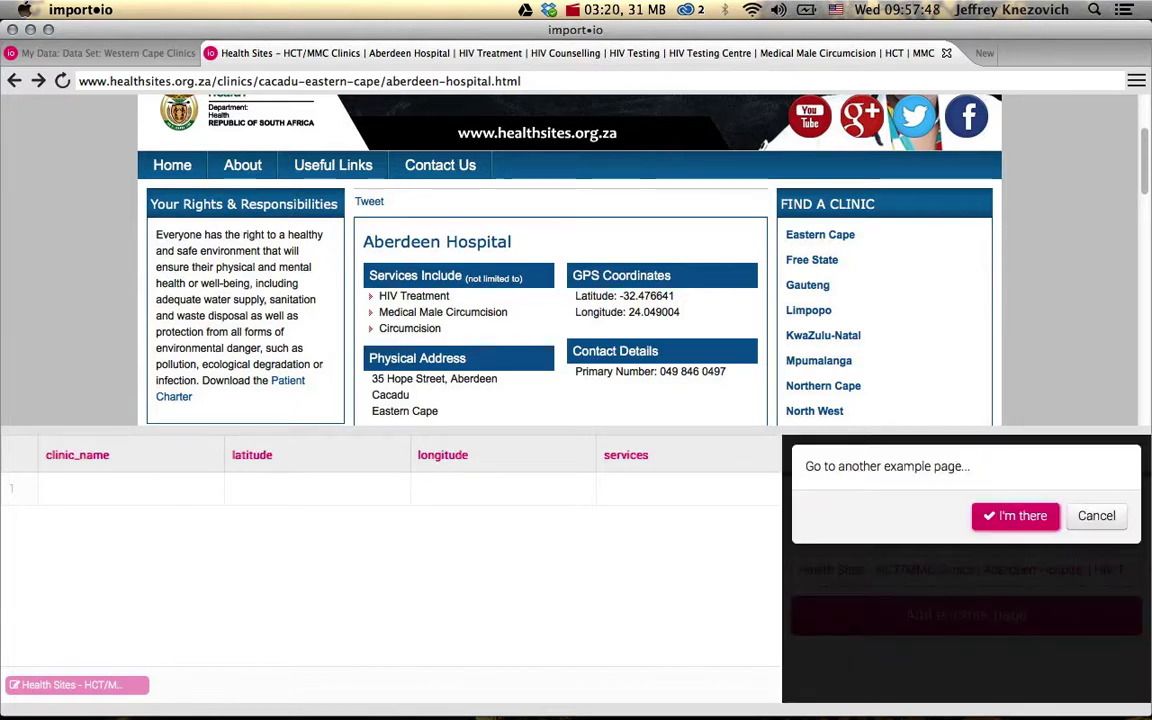
{"action": "left_click", "coordinate": [820, 235]}
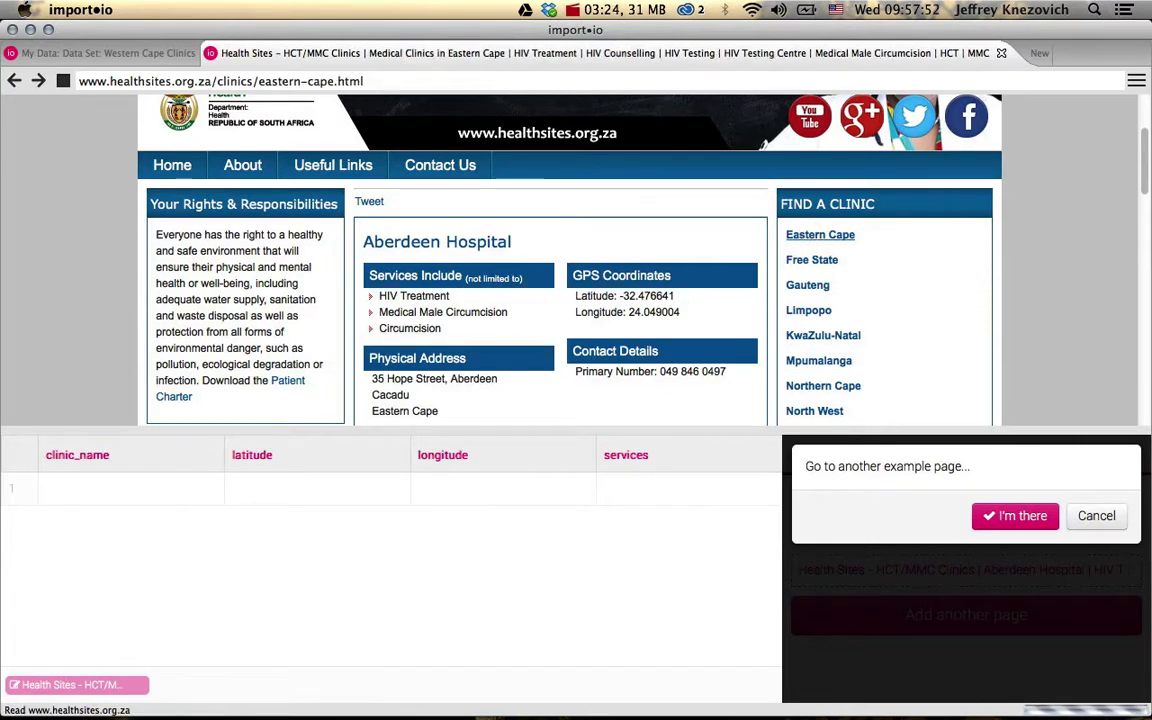
{"action": "scroll", "coordinate": [446, 391], "scroll_direction": "down", "scroll_amount": 5}
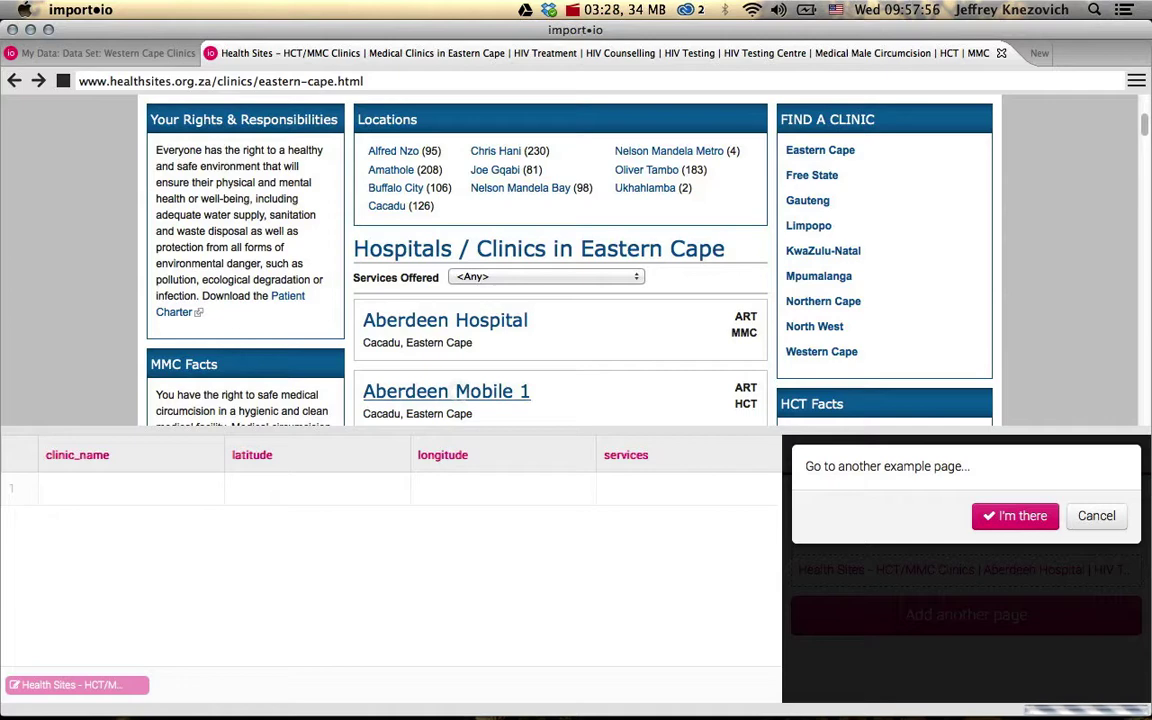
{"action": "left_click", "coordinate": [446, 391]}
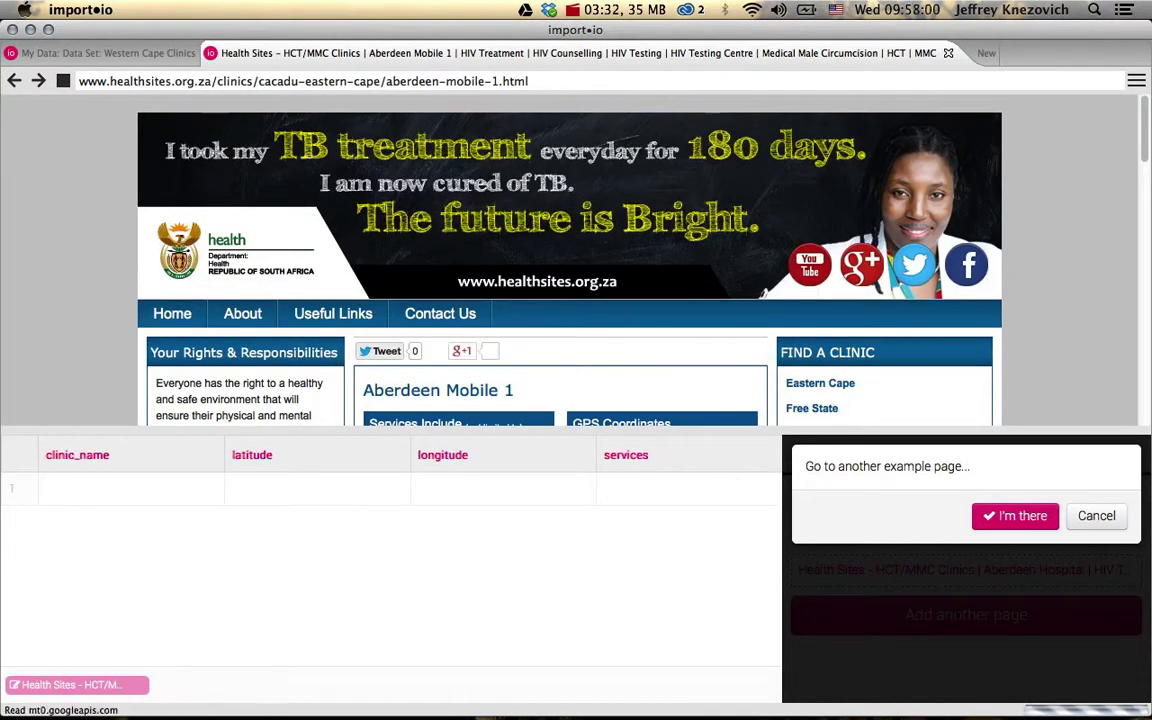
{"action": "left_click", "coordinate": [1010, 515]}
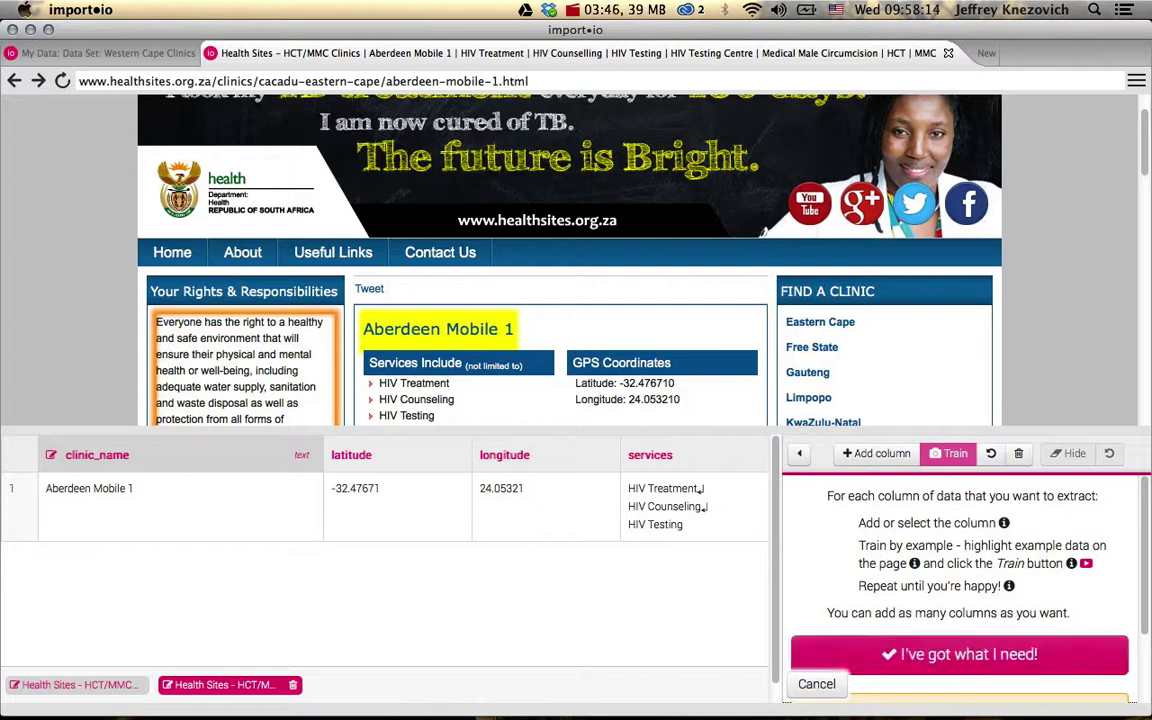
{"action": "left_click", "coordinate": [913, 655]}
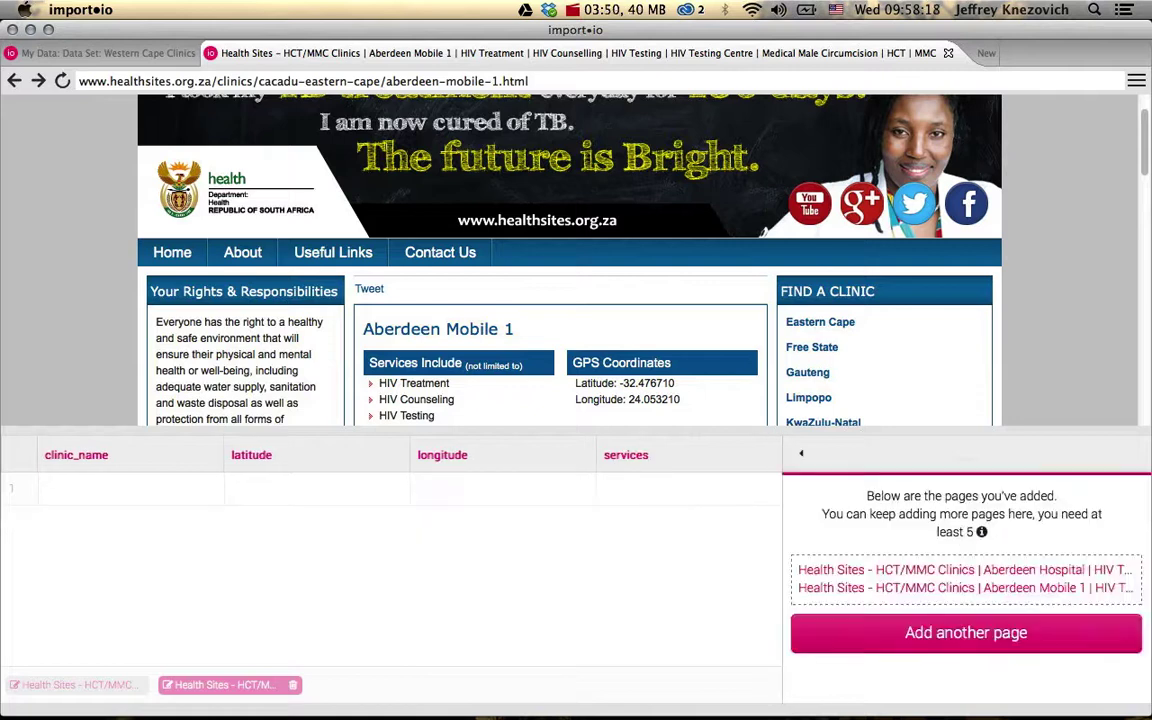
Step: Add three more example pages to reach five, finish training, and start the upload
{"action": "left_click", "coordinate": [972, 630]}
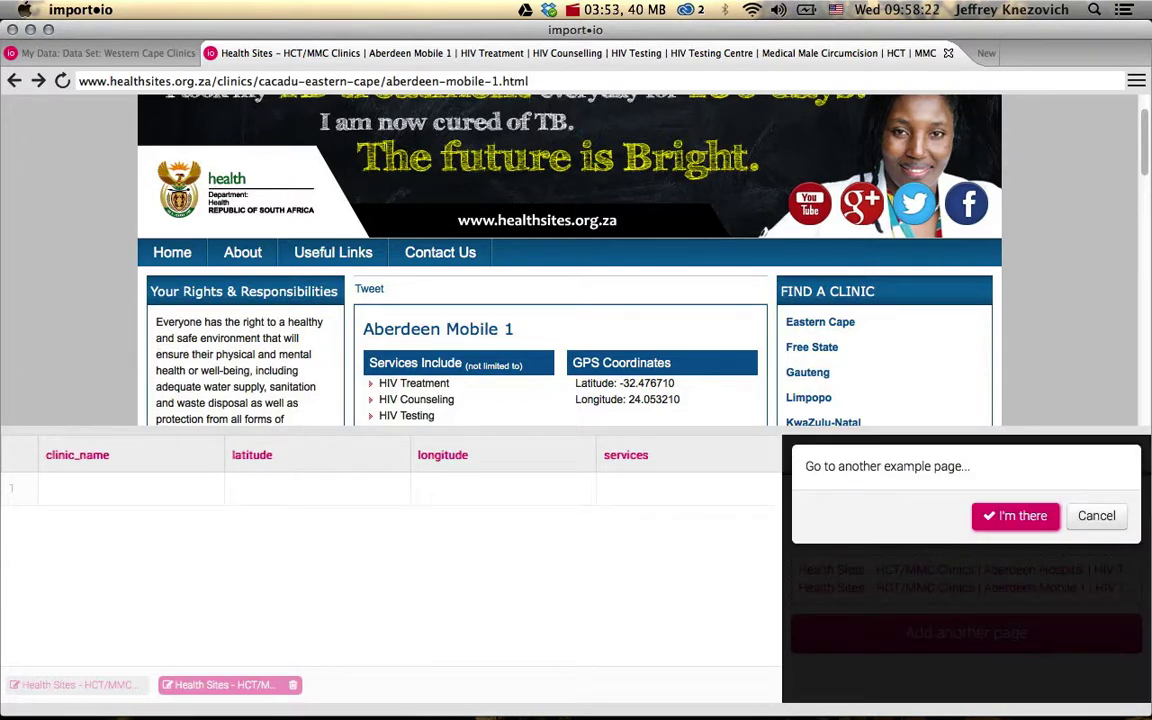
{"action": "left_click", "coordinate": [572, 9]}
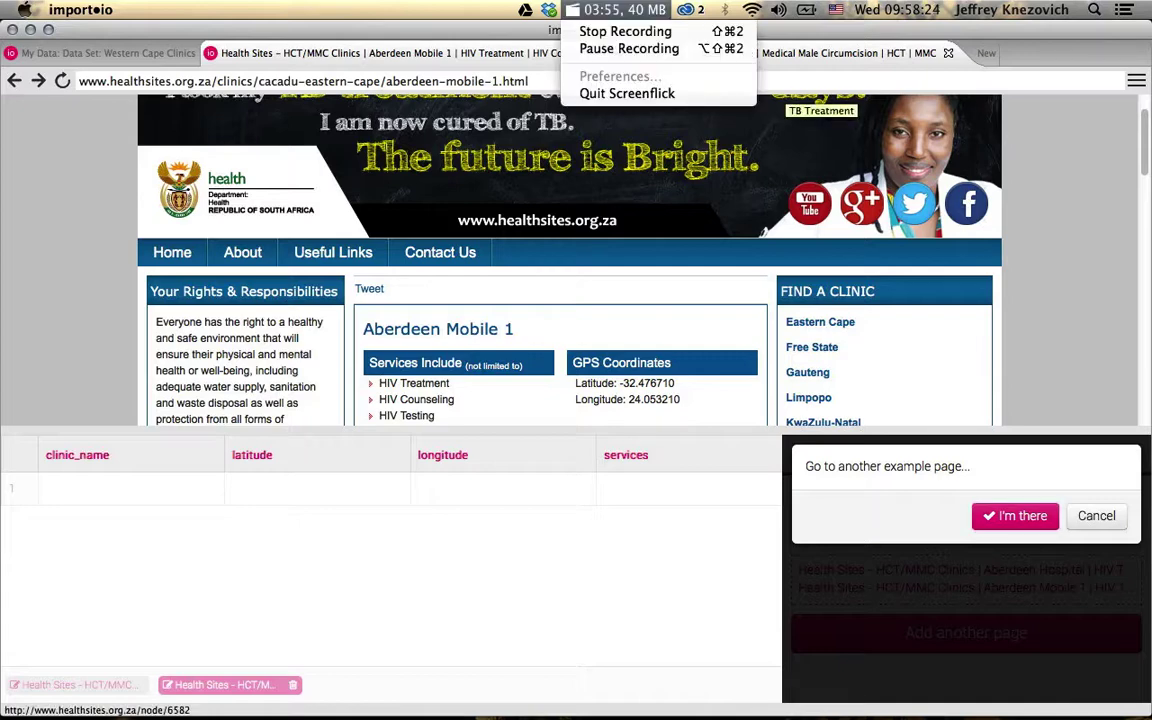
{"action": "left_click", "coordinate": [628, 48]}
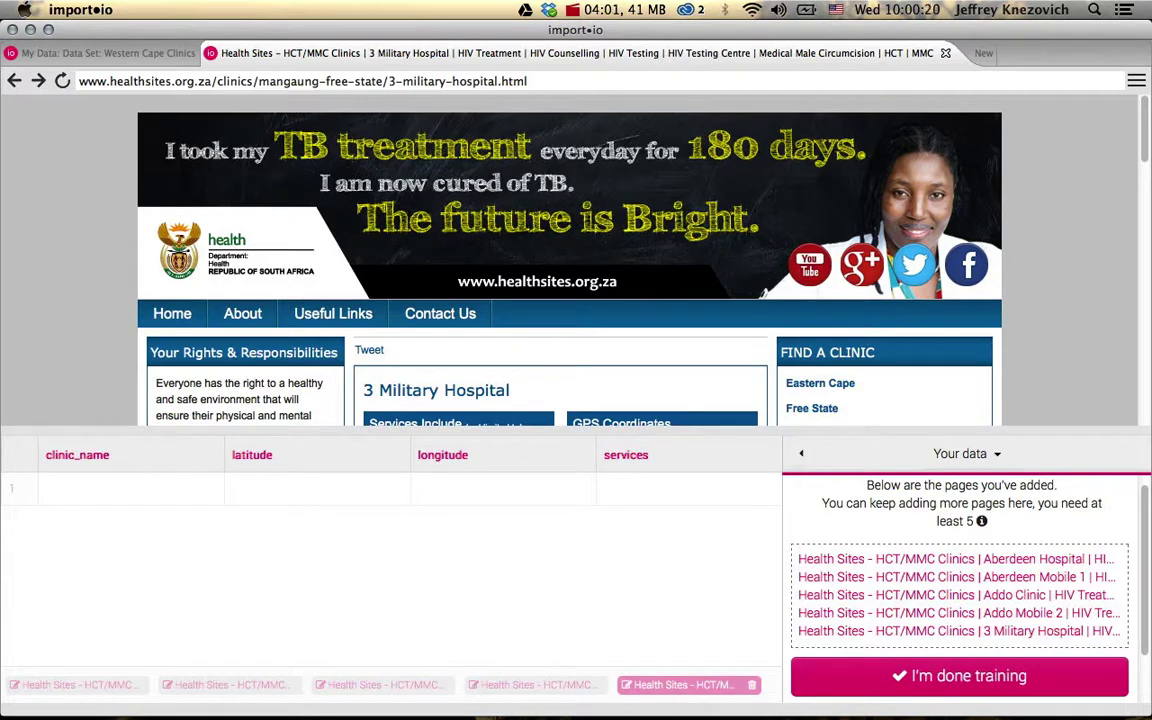
{"action": "left_click", "coordinate": [858, 676]}
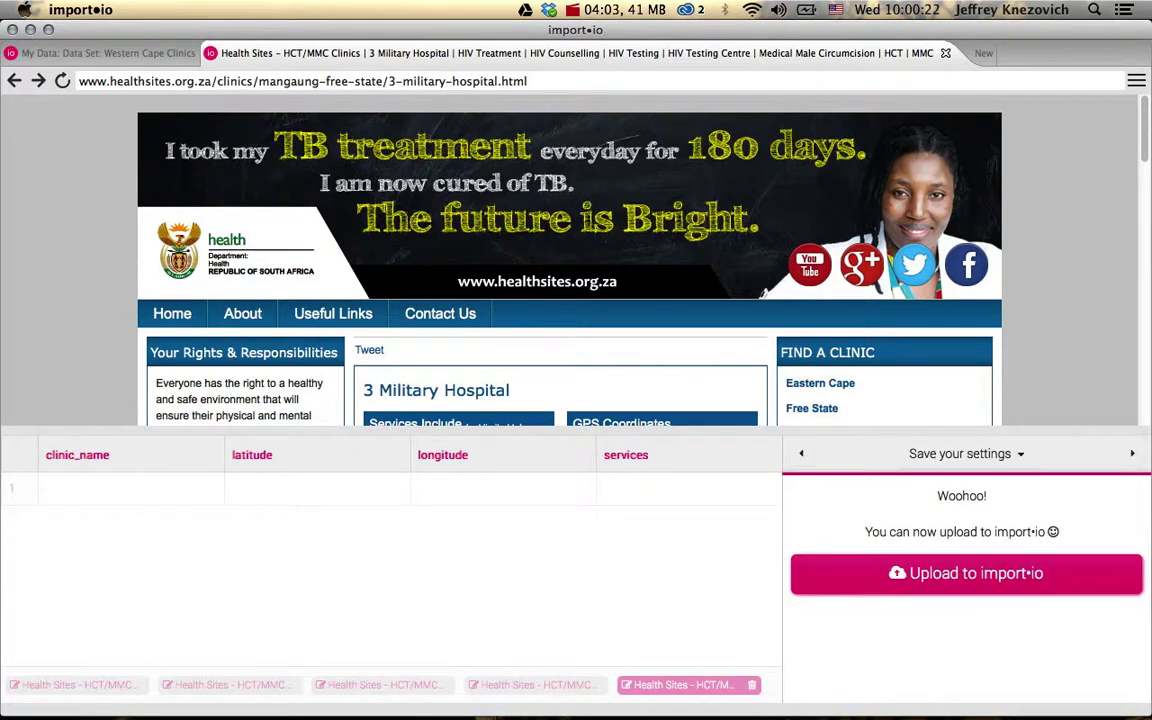
{"action": "left_click", "coordinate": [840, 570]}
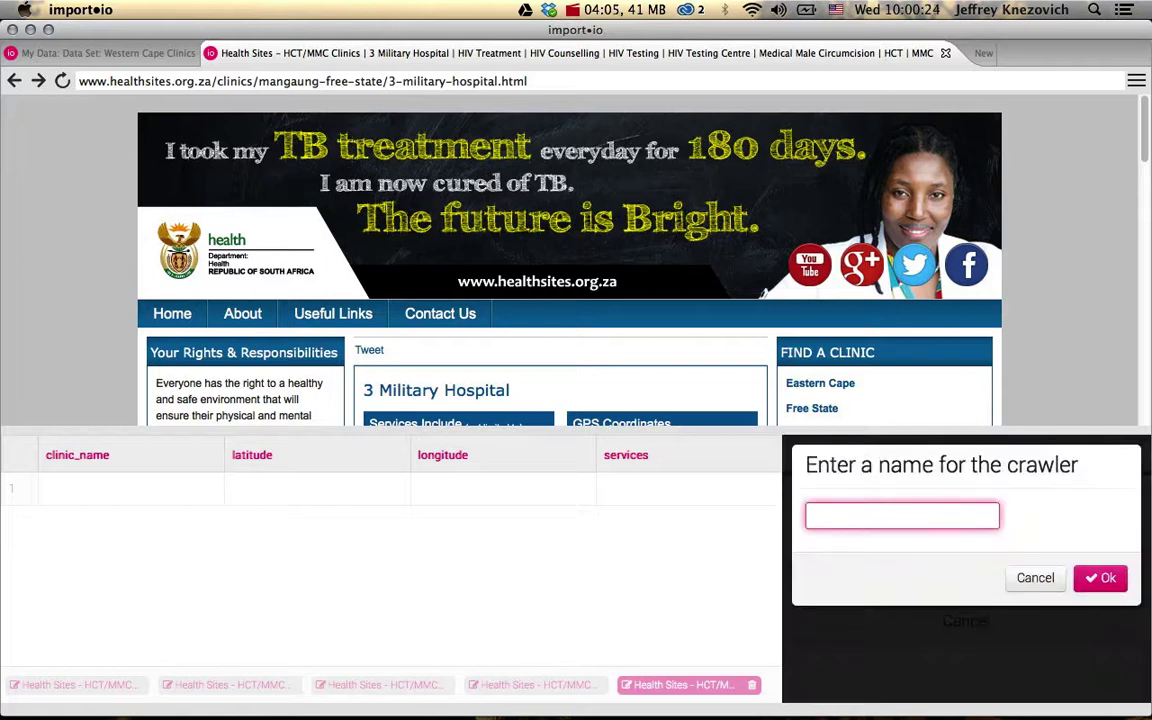
Step: Name the crawler 'ZA clinics' and upload it
{"action": "type", "text": "ZA clinics"}
{"action": "key", "text": "Return"}
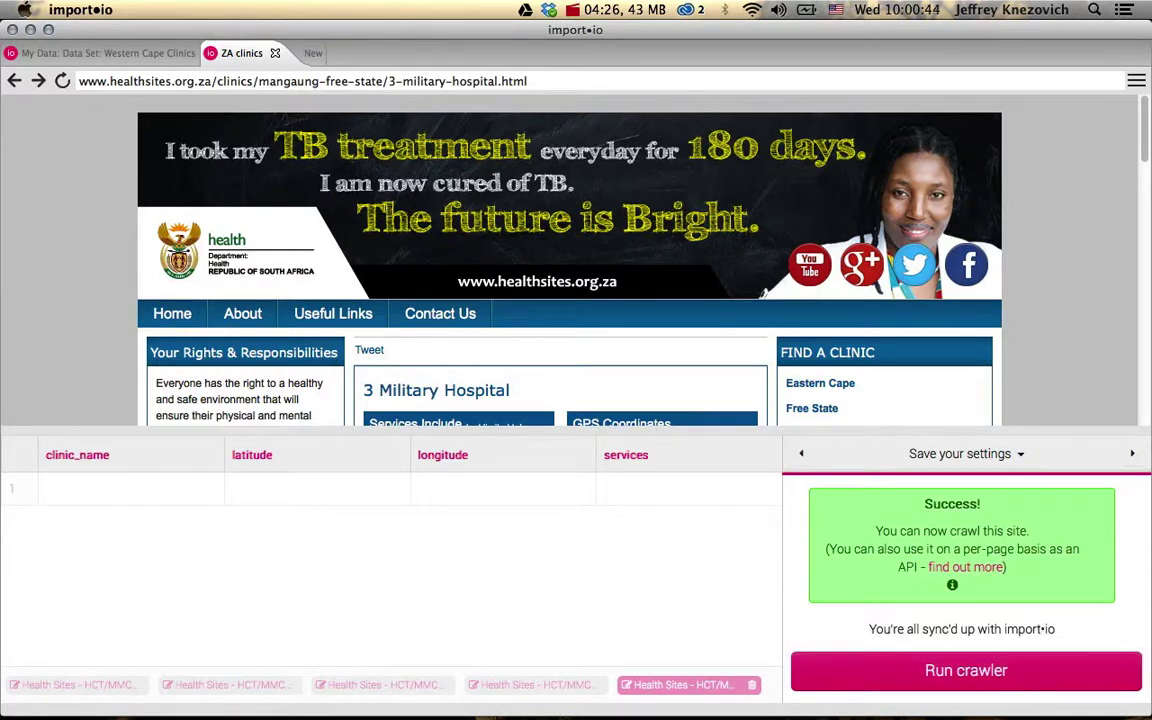
Step: Run the ZA clinics crawler from the five example clinic URLs at page depth 10
{"action": "left_click", "coordinate": [980, 663]}
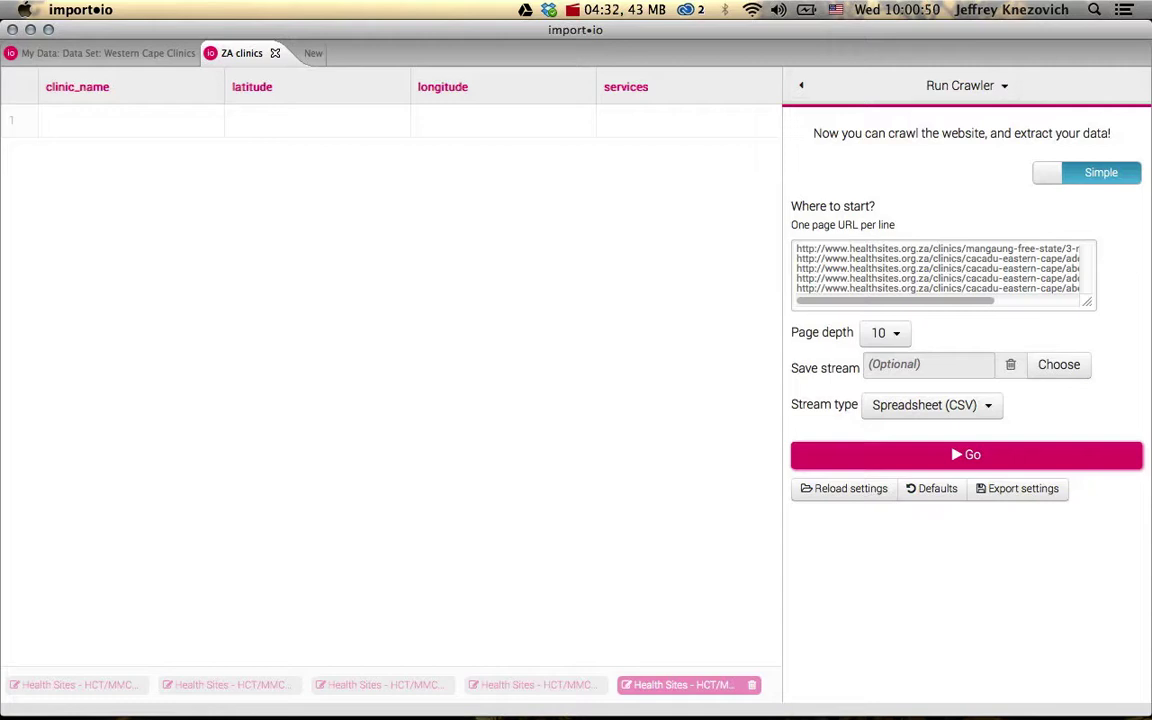
{"action": "key", "text": "Return"}
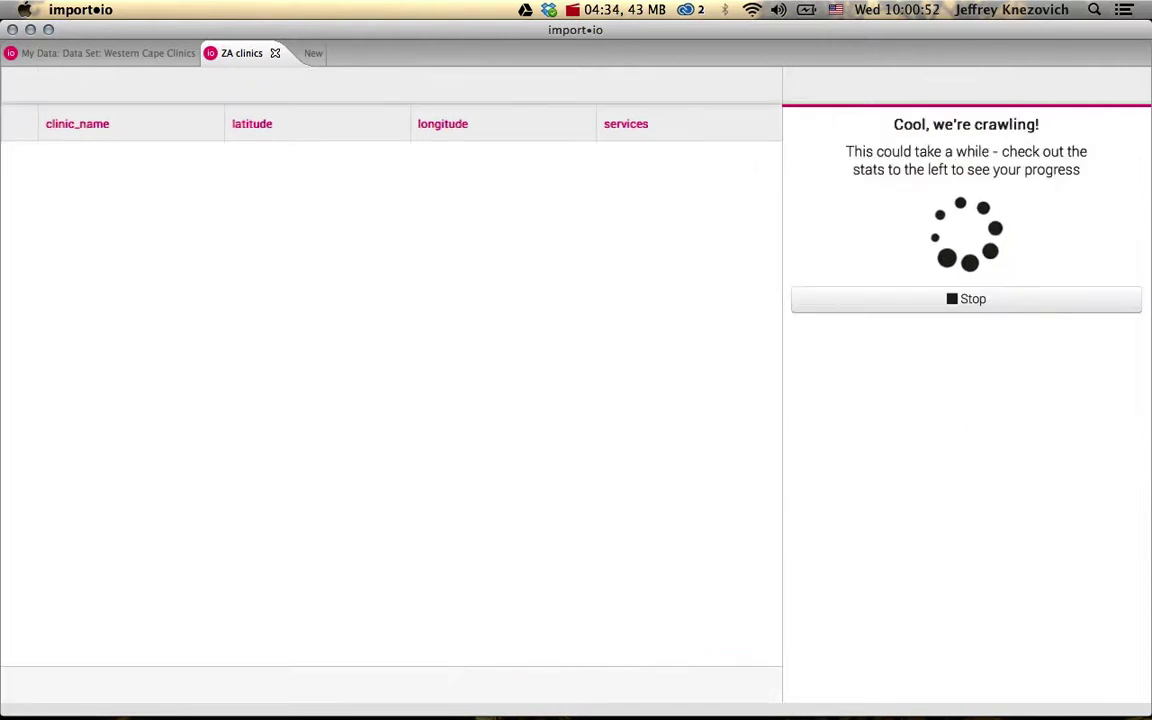